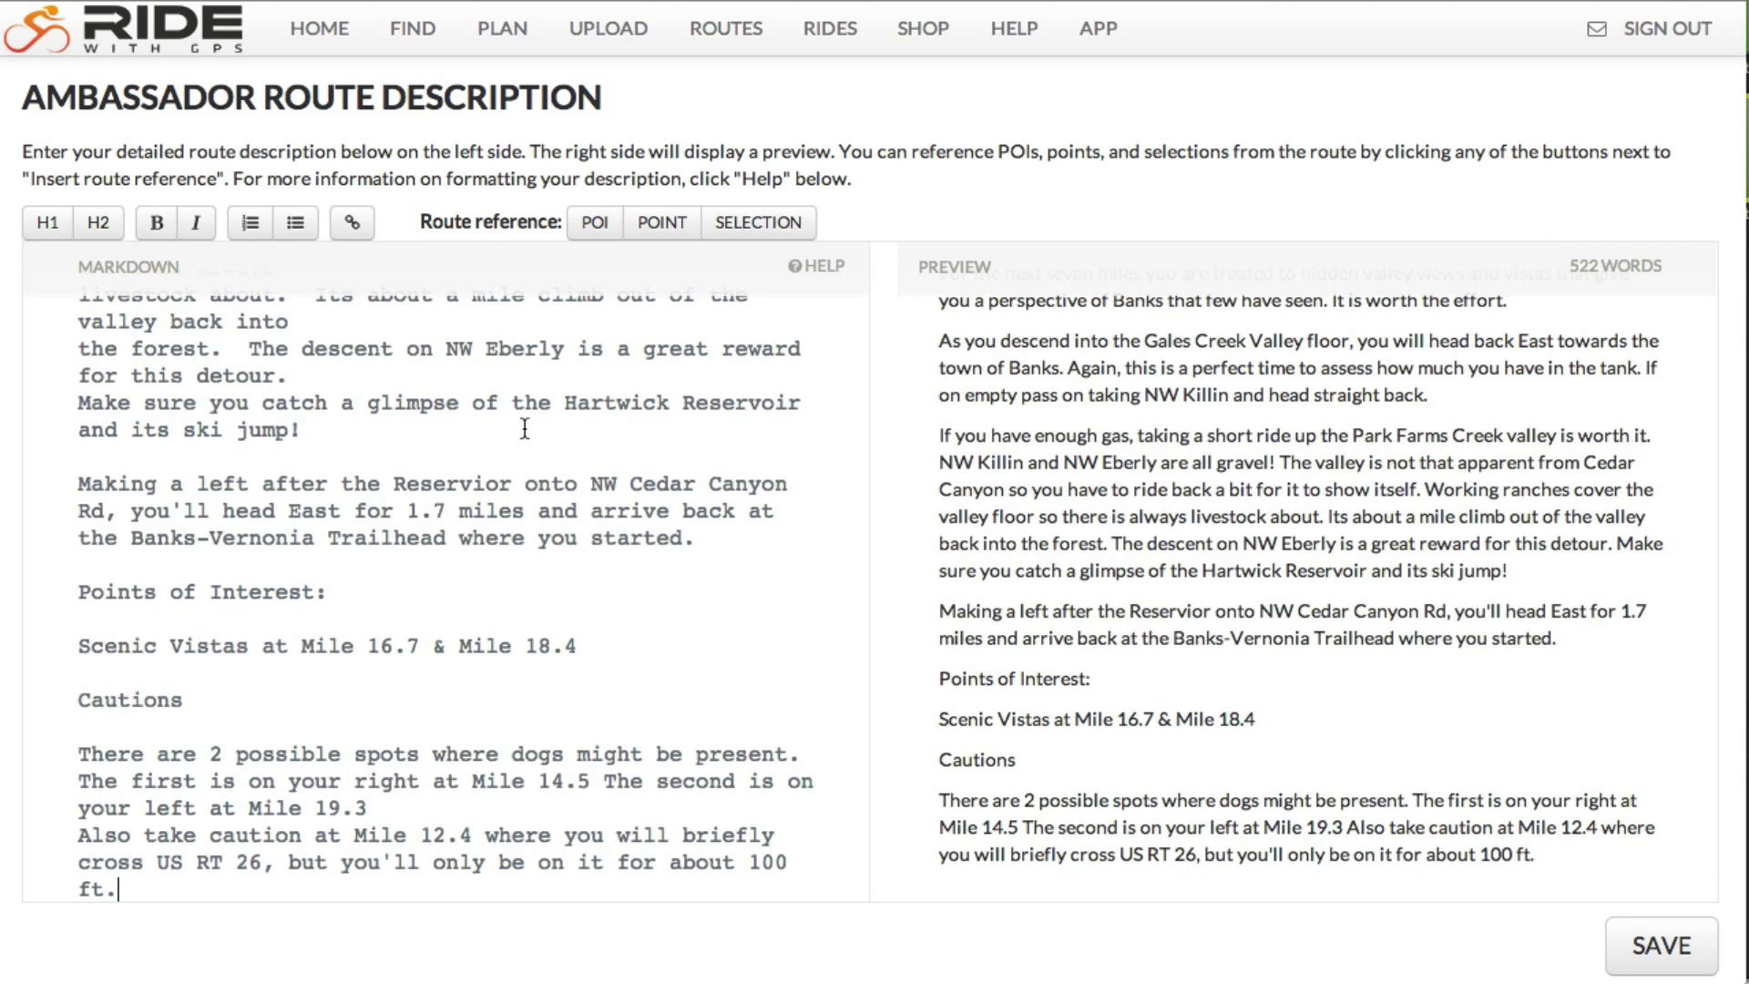
- Make the 'Route' line an H1 heading in the route description
scroll(525, 428, up, 15)
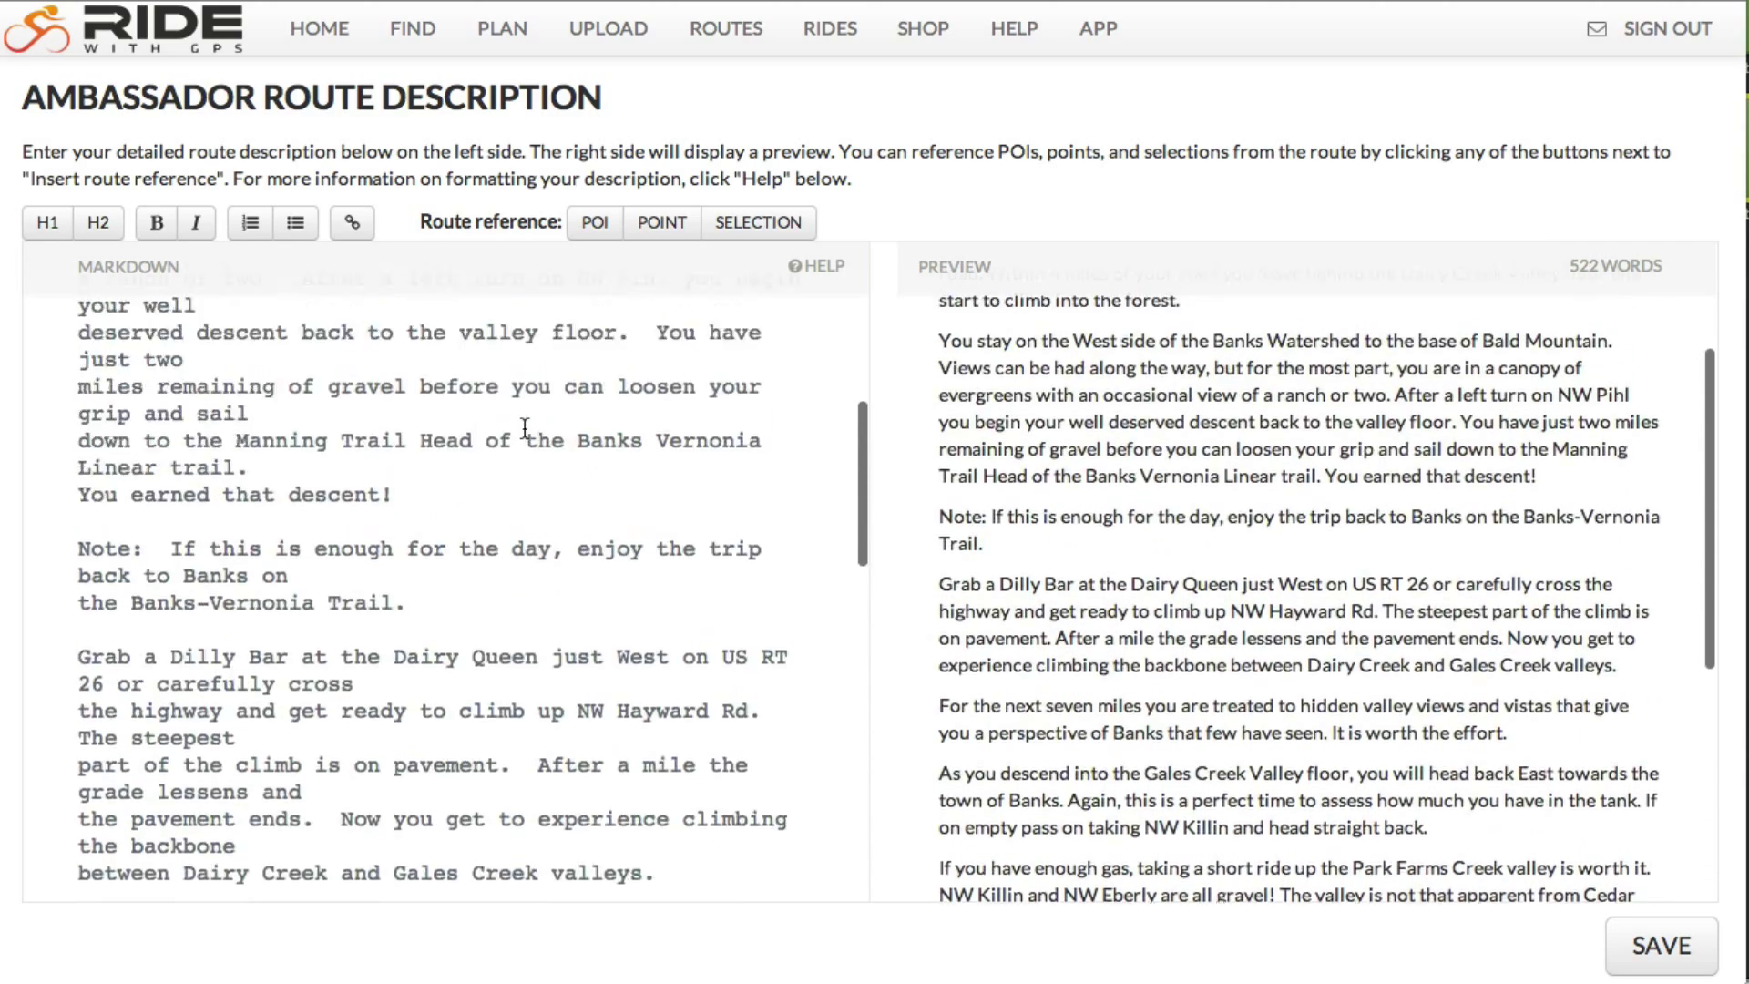
scroll(525, 429, up, 10)
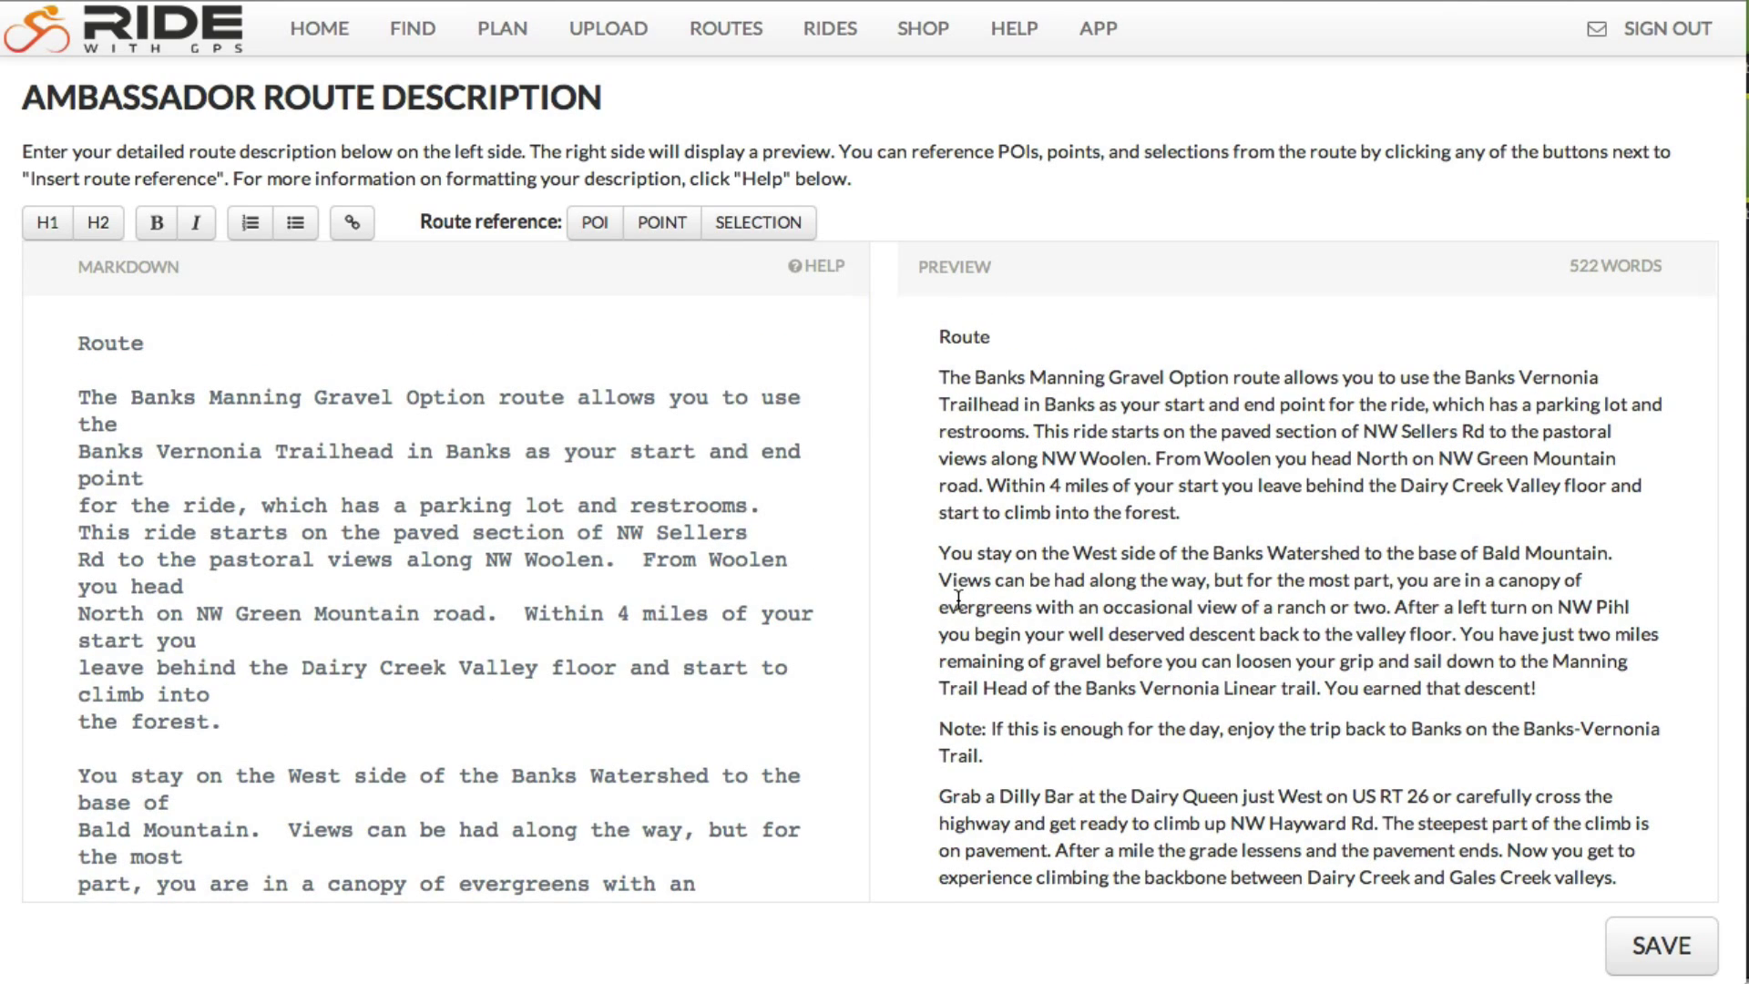
click(116, 346)
click(49, 225)
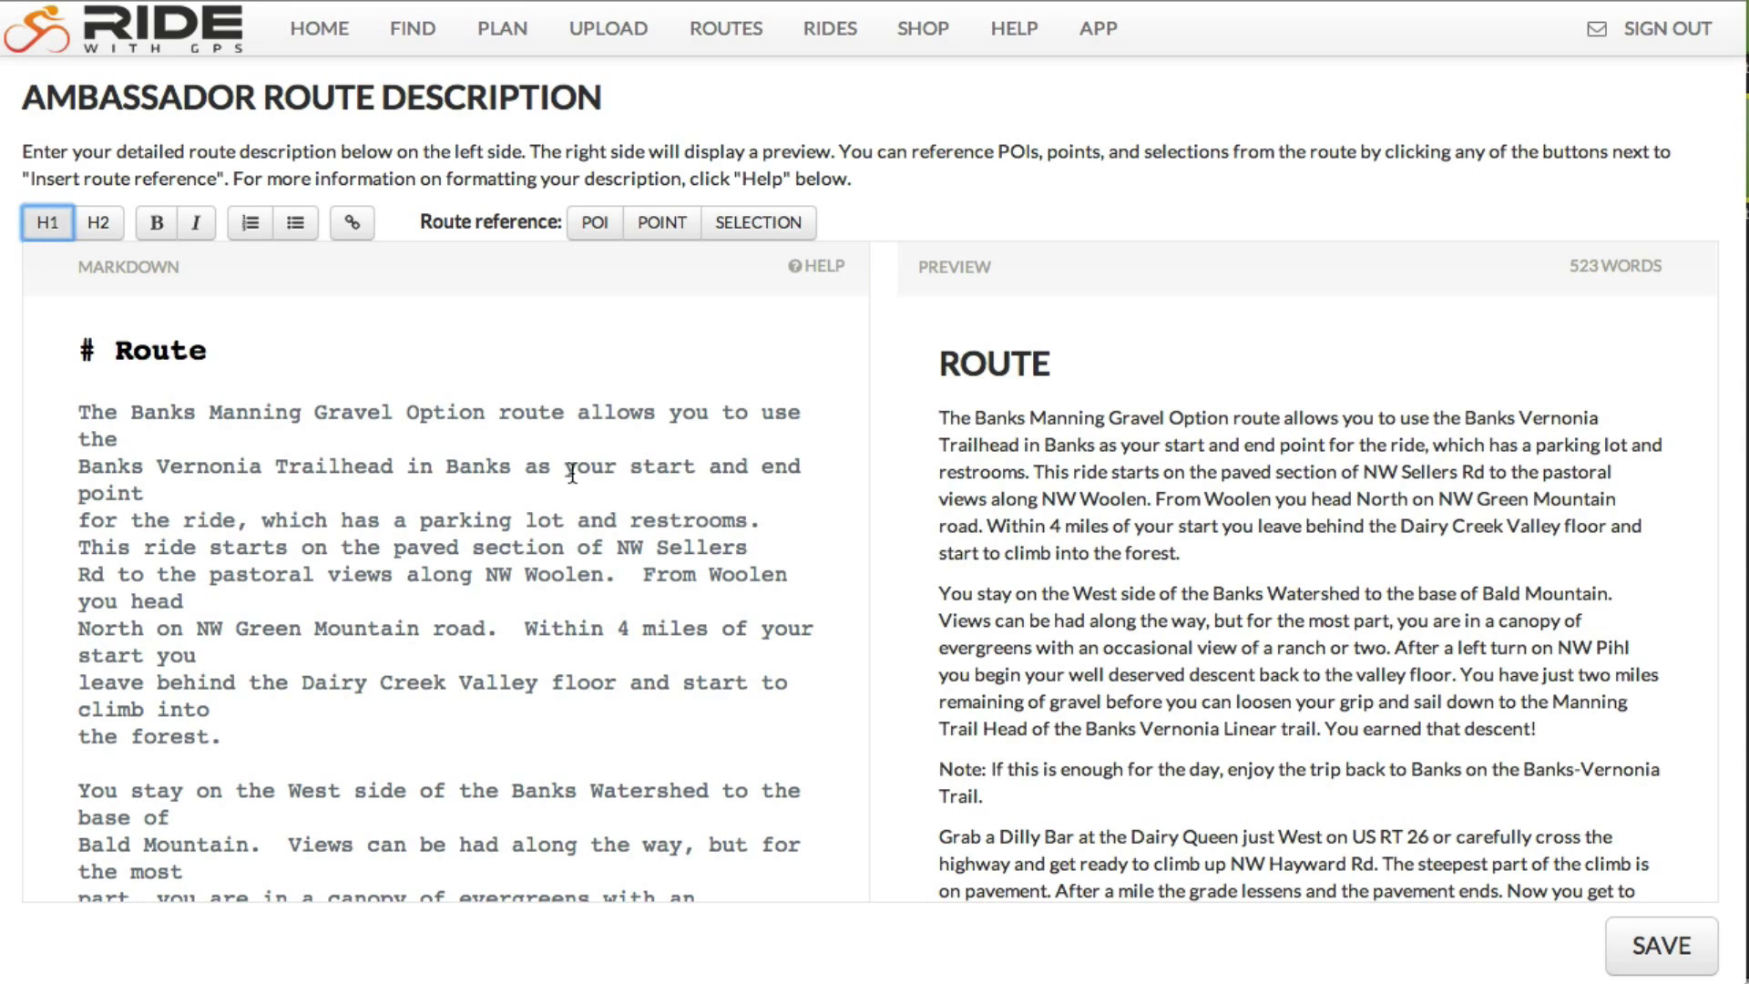
- Italicize the Note paragraph about riding back to Banks on the Banks-Vernonia Trail
scroll(80, 503, down, 10)
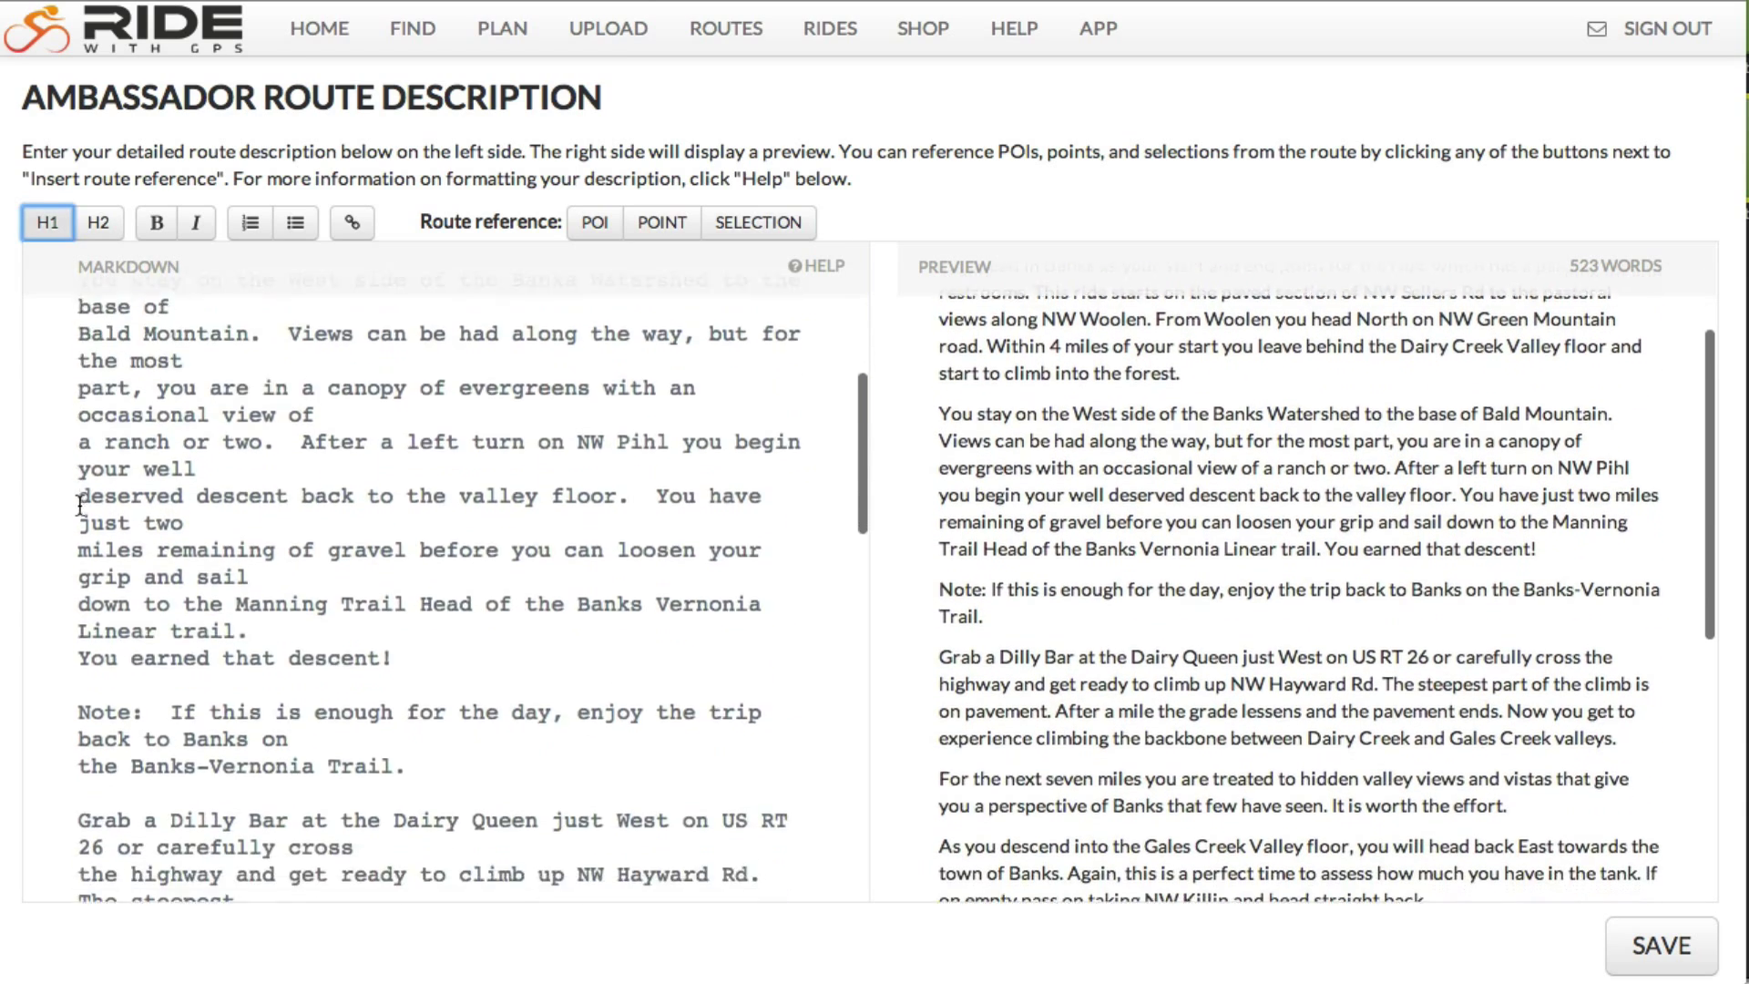
drag(78, 495, 456, 542)
click(198, 224)
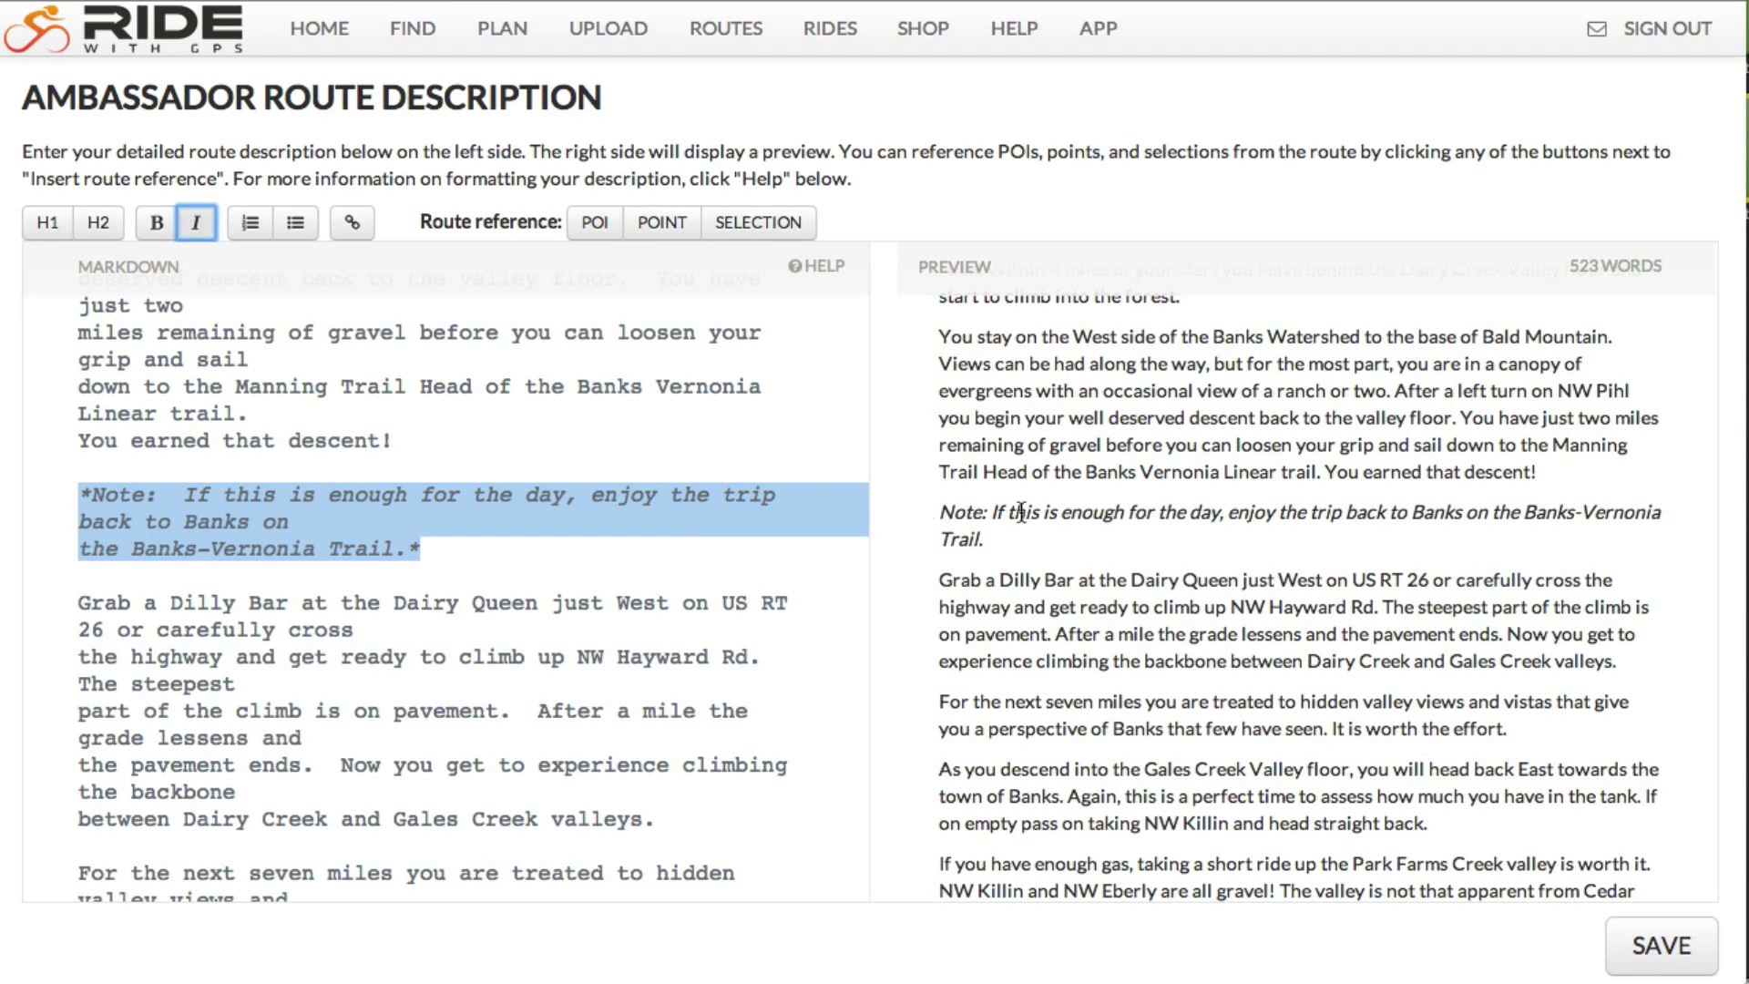
scroll(499, 576, down, 5)
scroll(499, 575, down, 15)
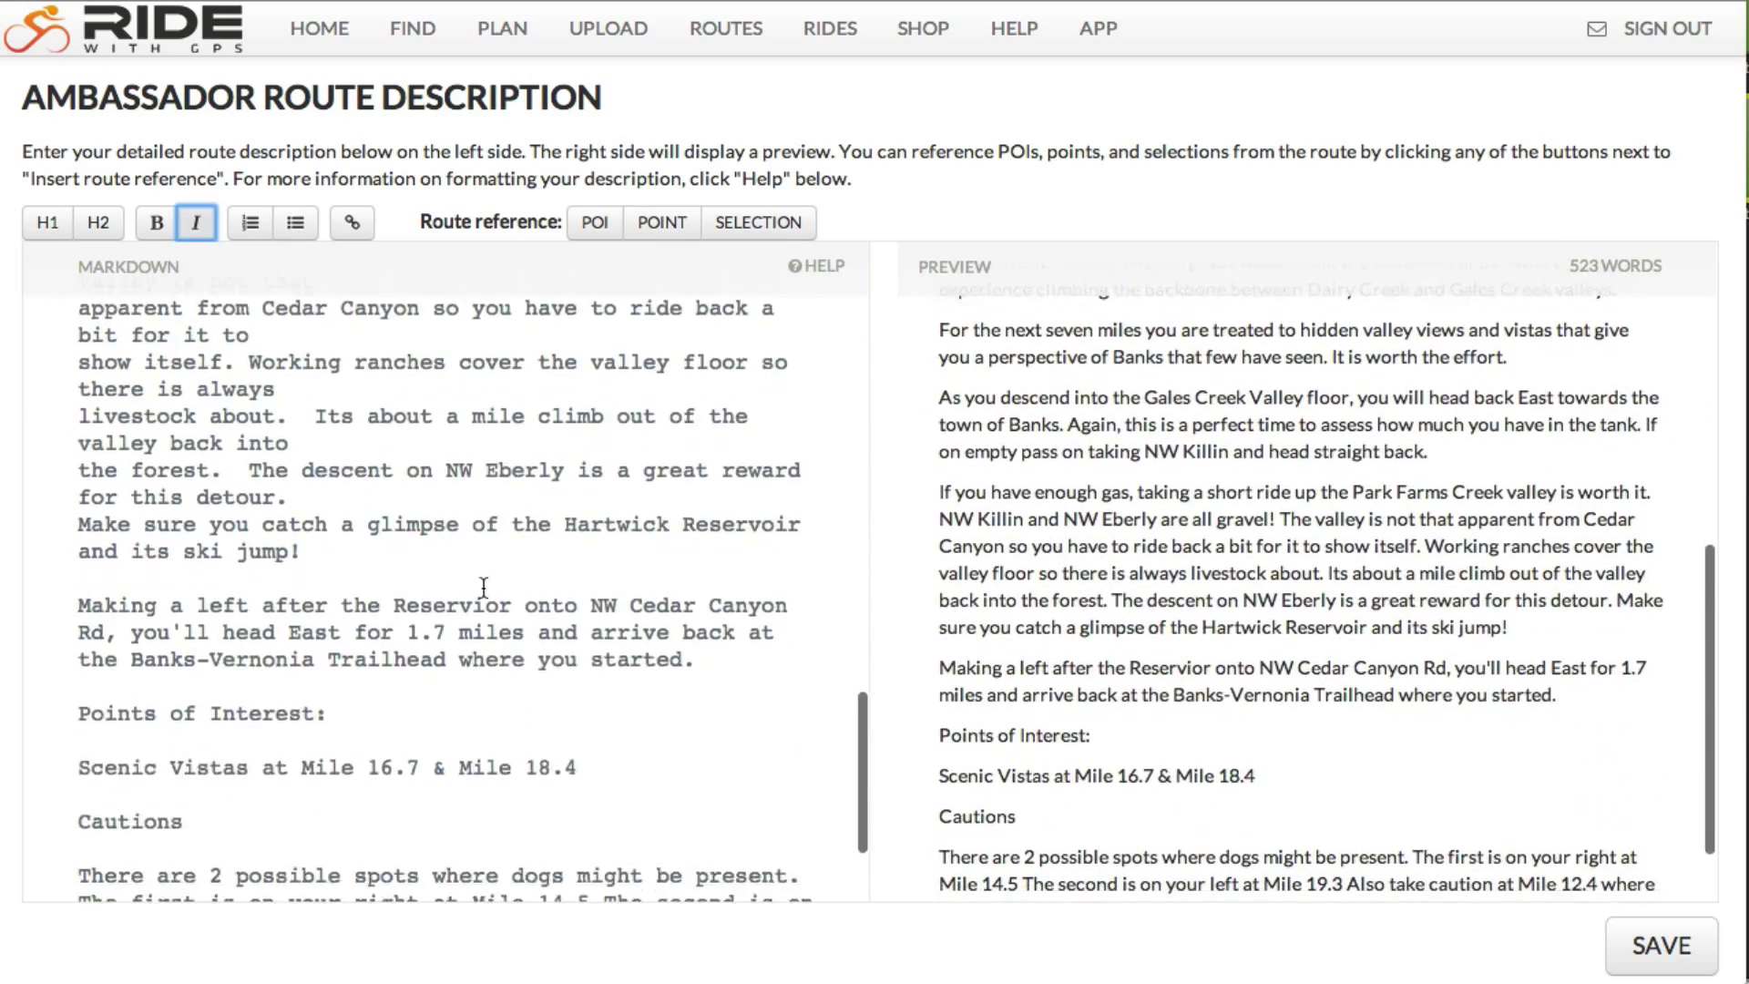
scroll(346, 721, down, 1)
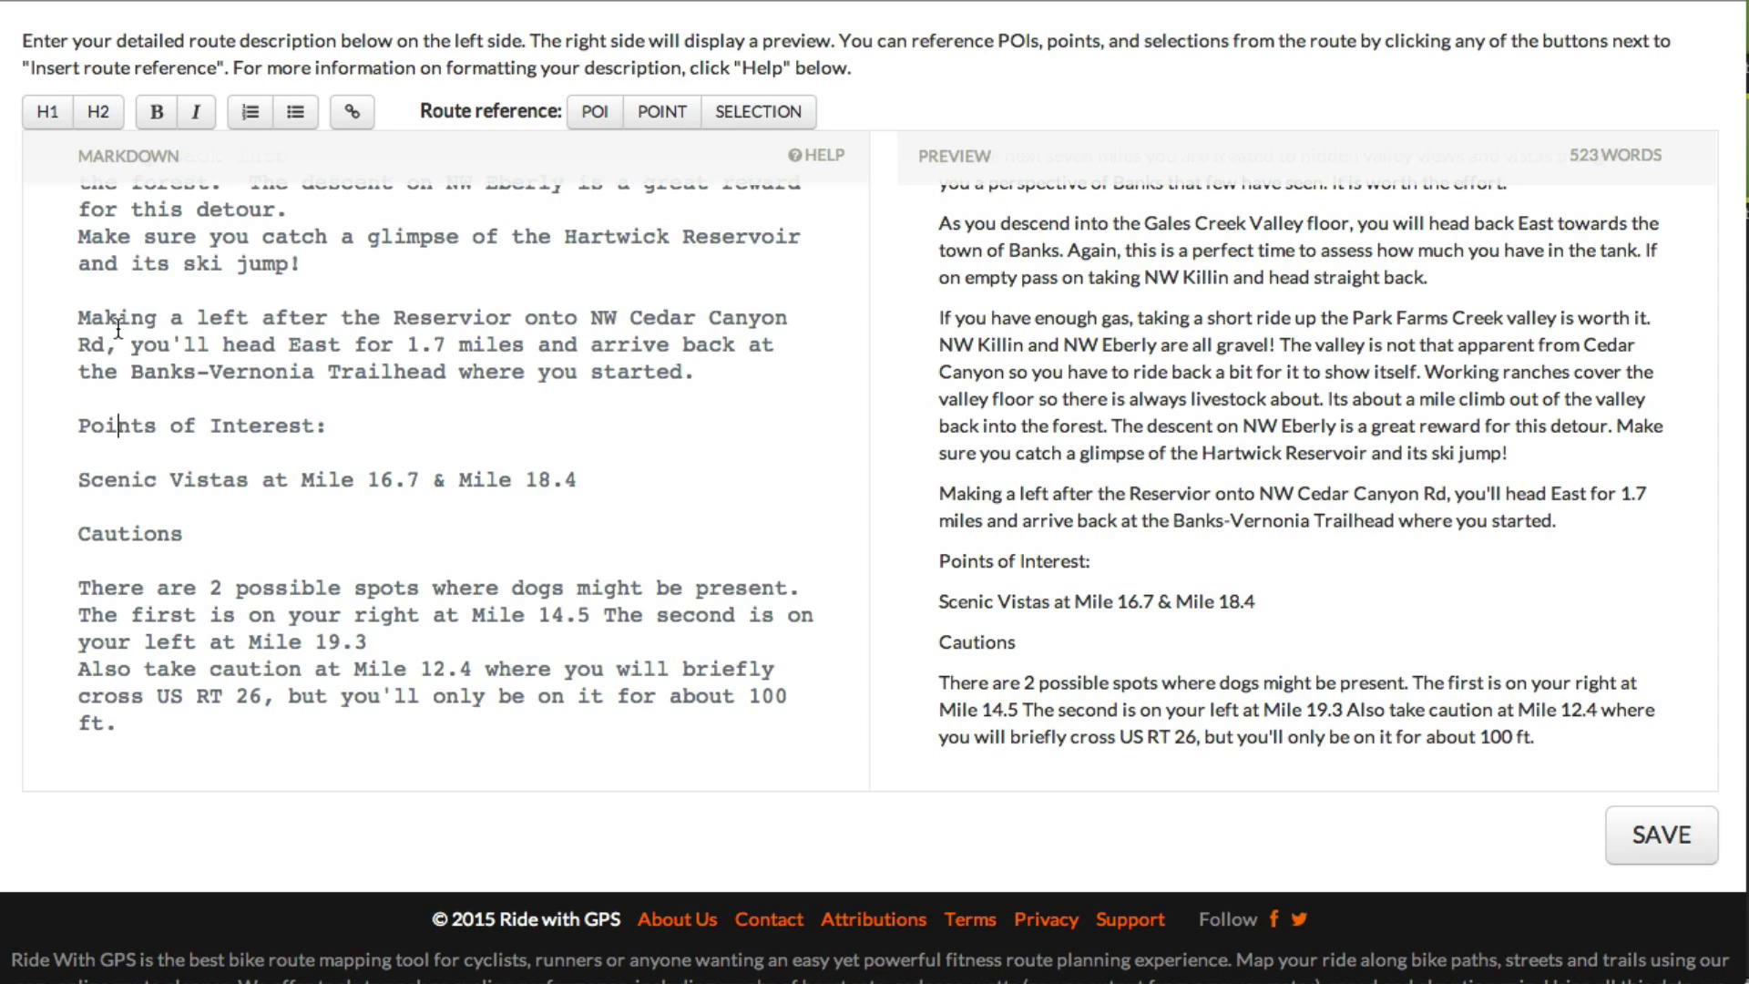
- Format 'Points of Interest' and 'Cautions' as H2 headings, trying H1 on Cautions before reverting
click(98, 112)
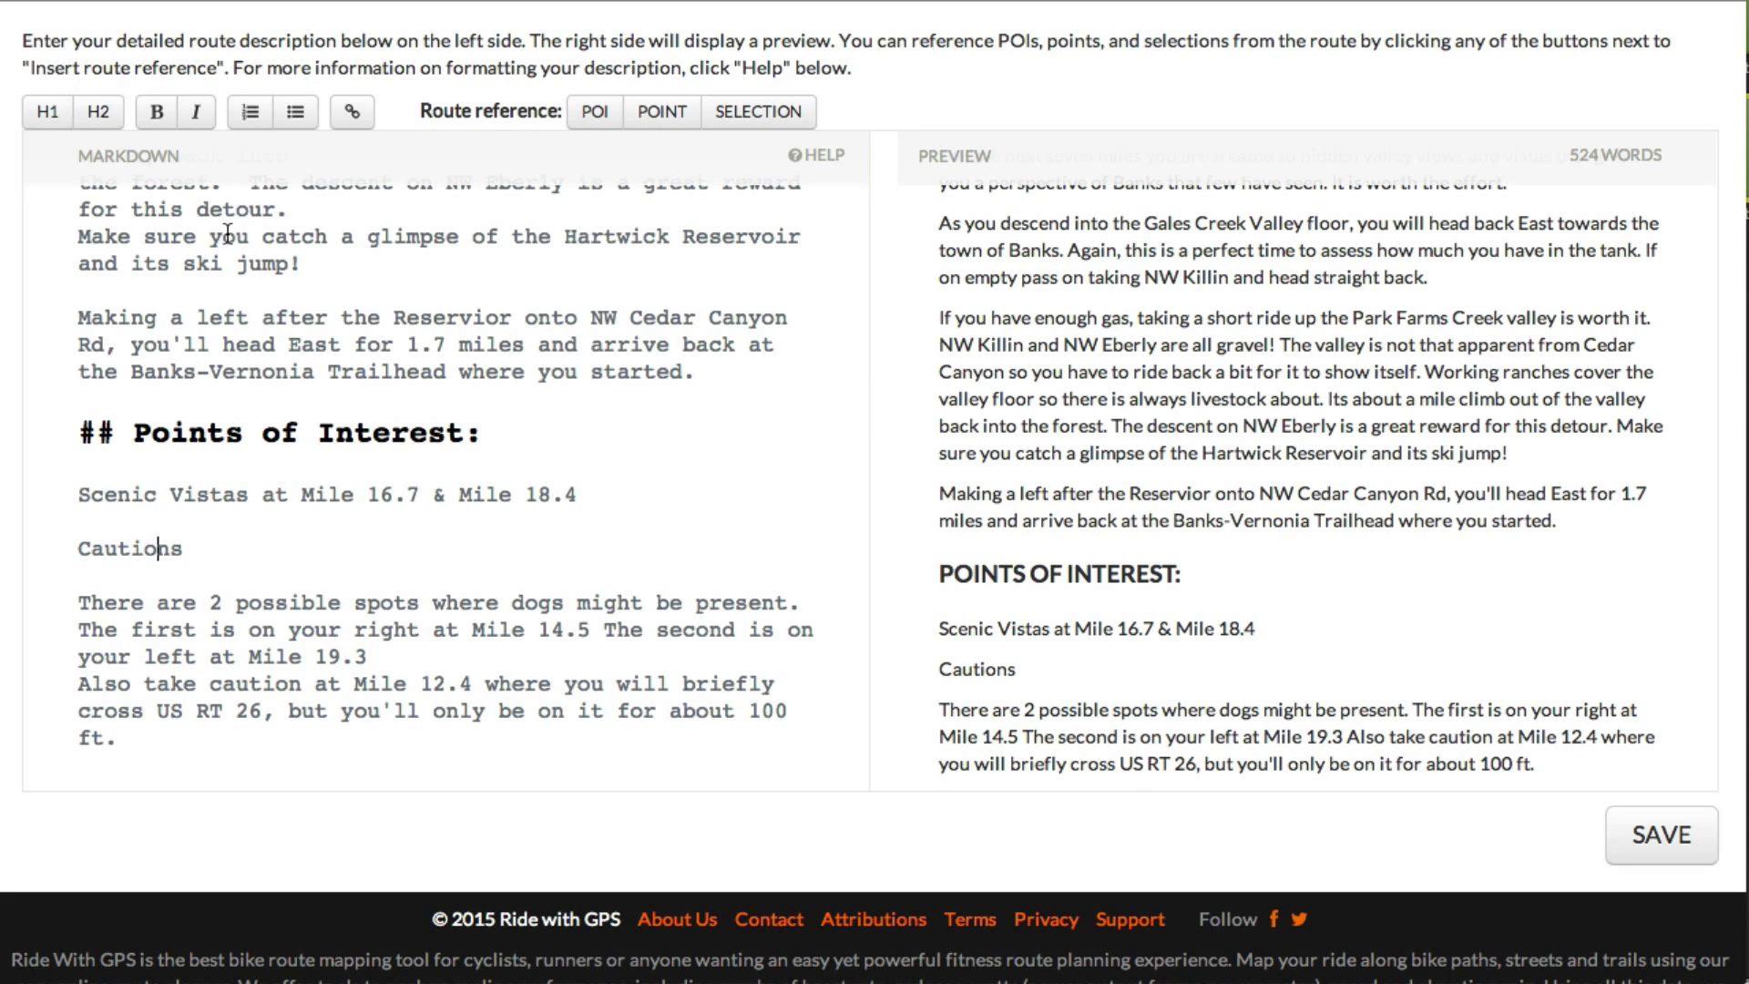
click(108, 117)
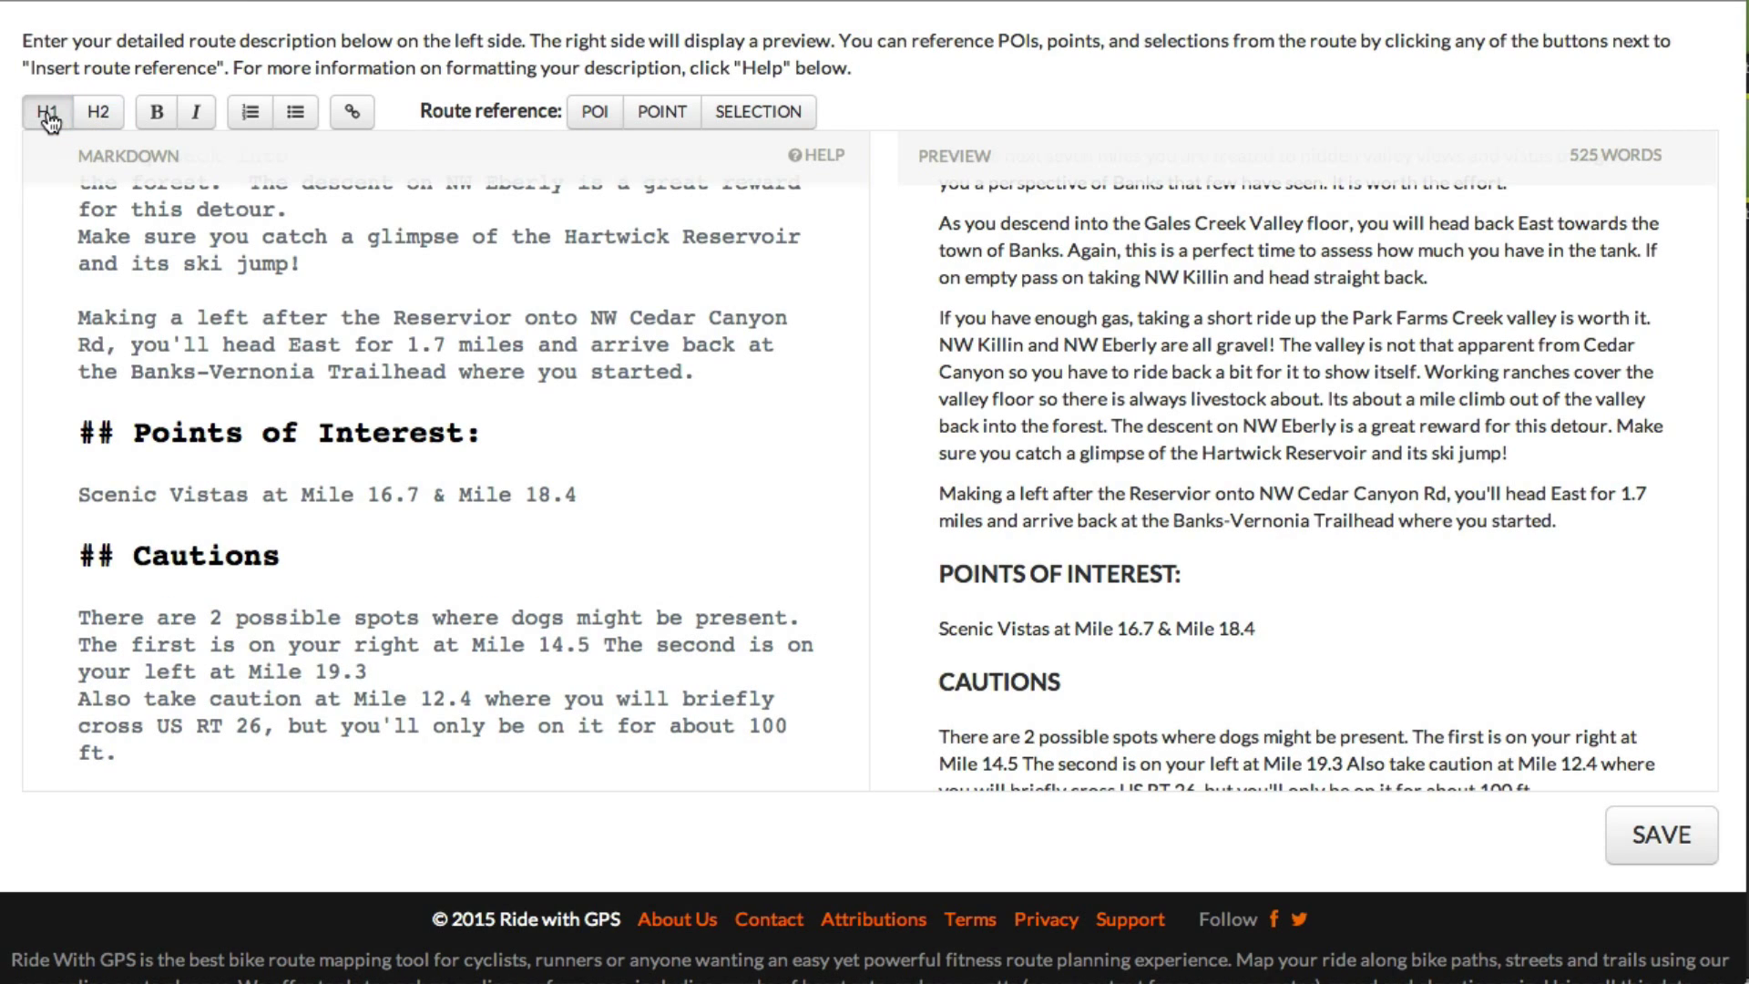
click(51, 115)
click(103, 115)
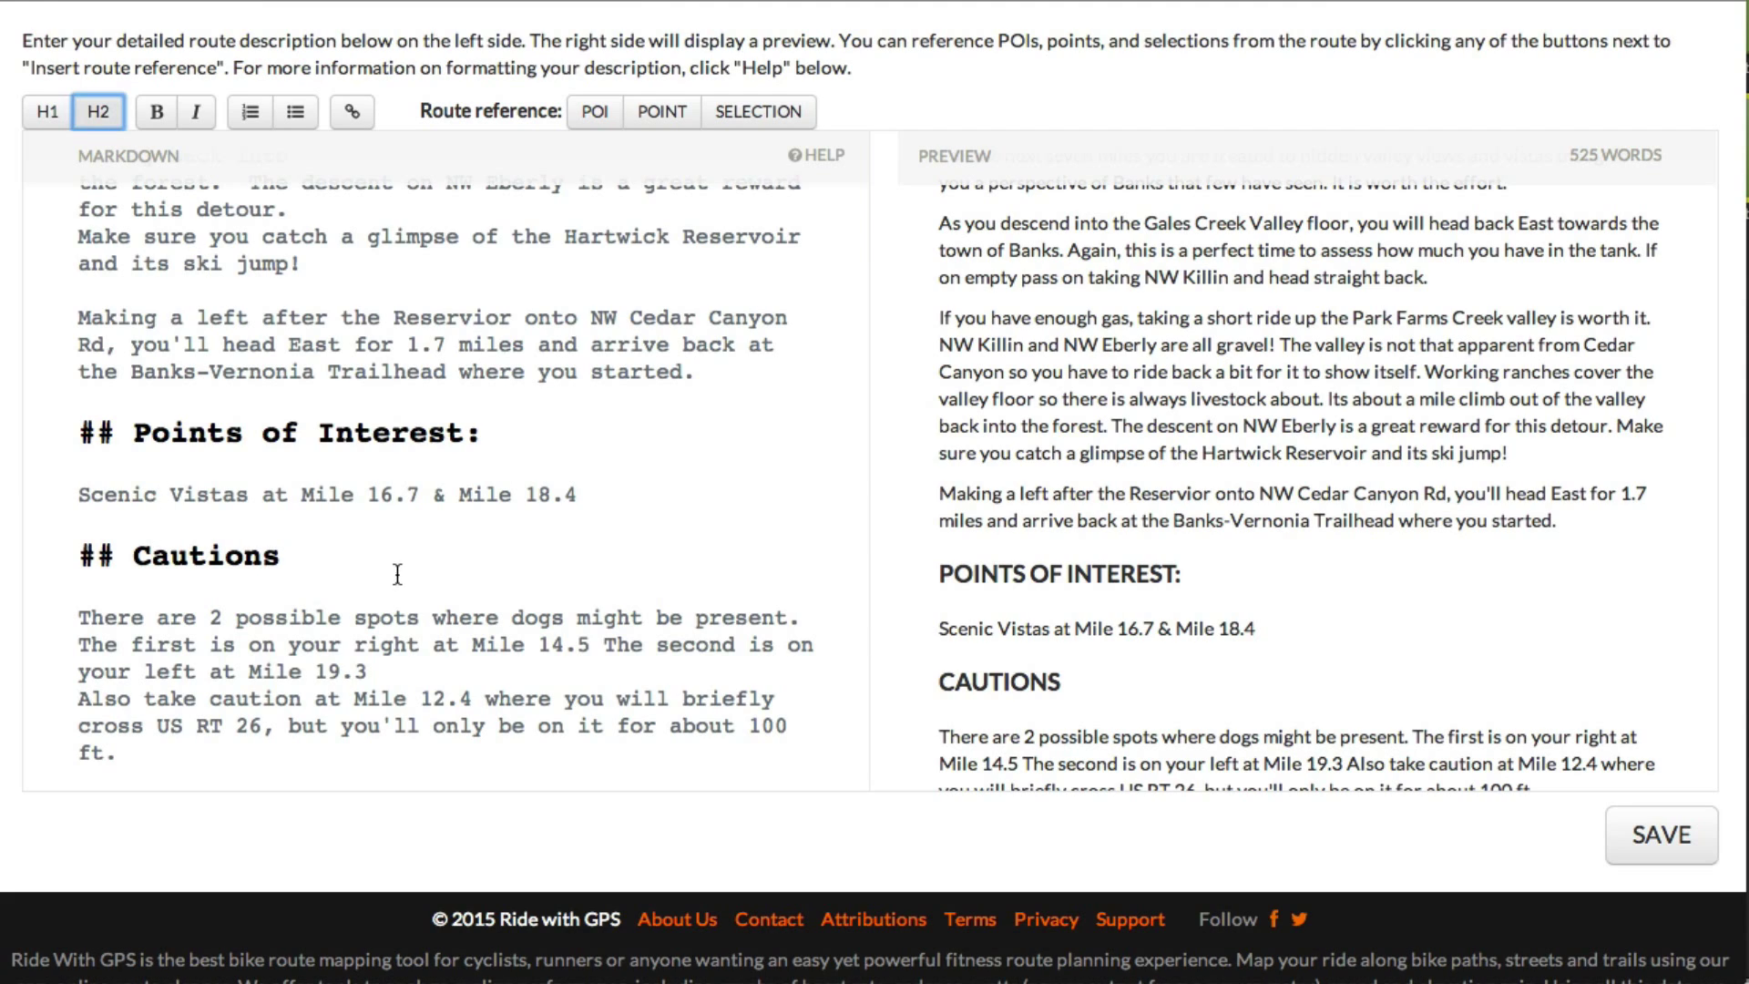
scroll(416, 575, up, 10)
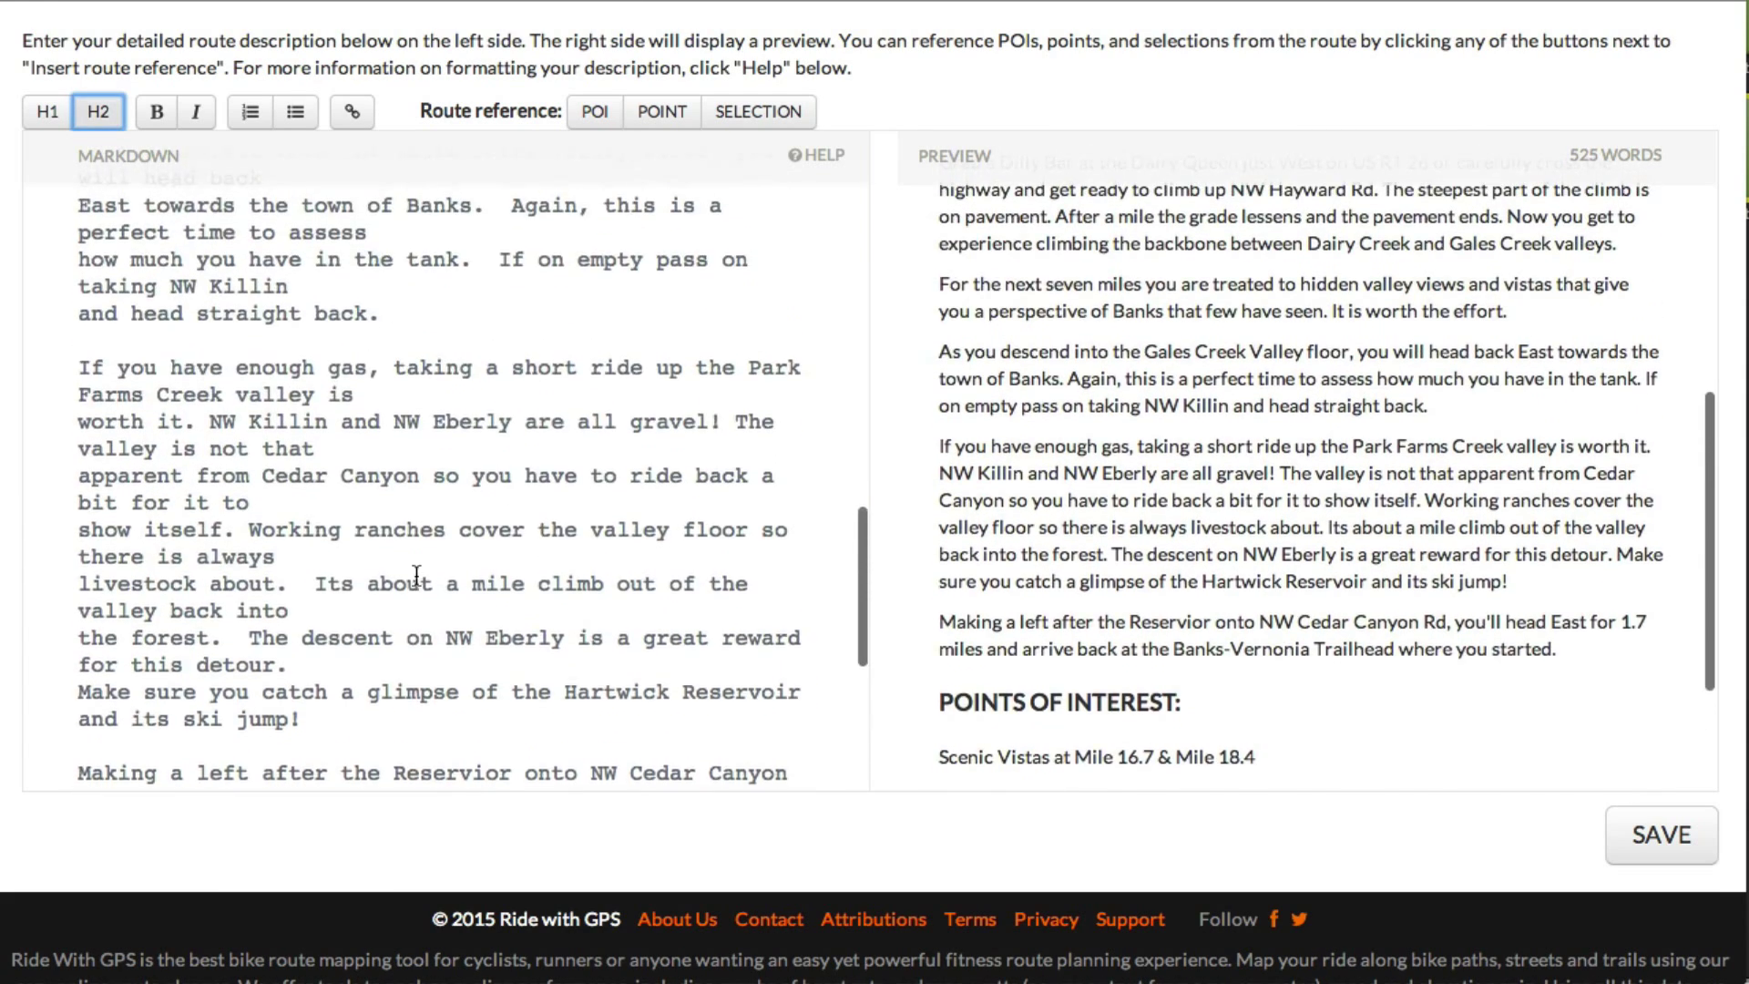
scroll(417, 575, up, 10)
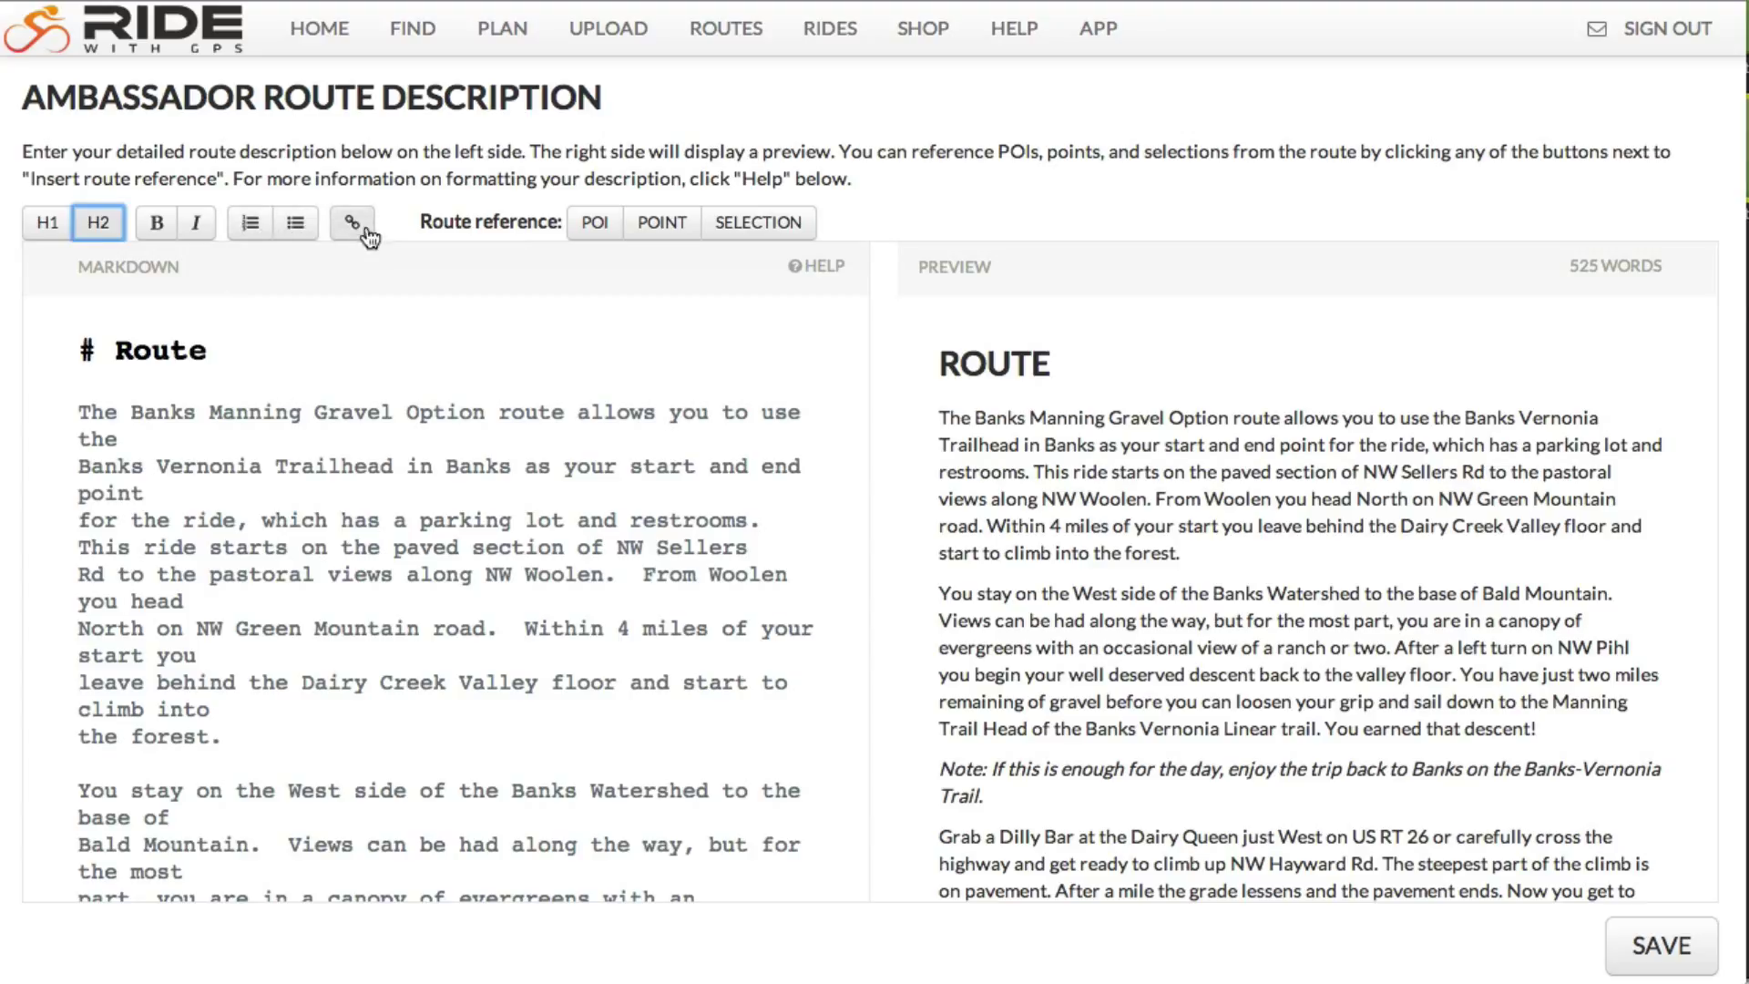
click(351, 356)
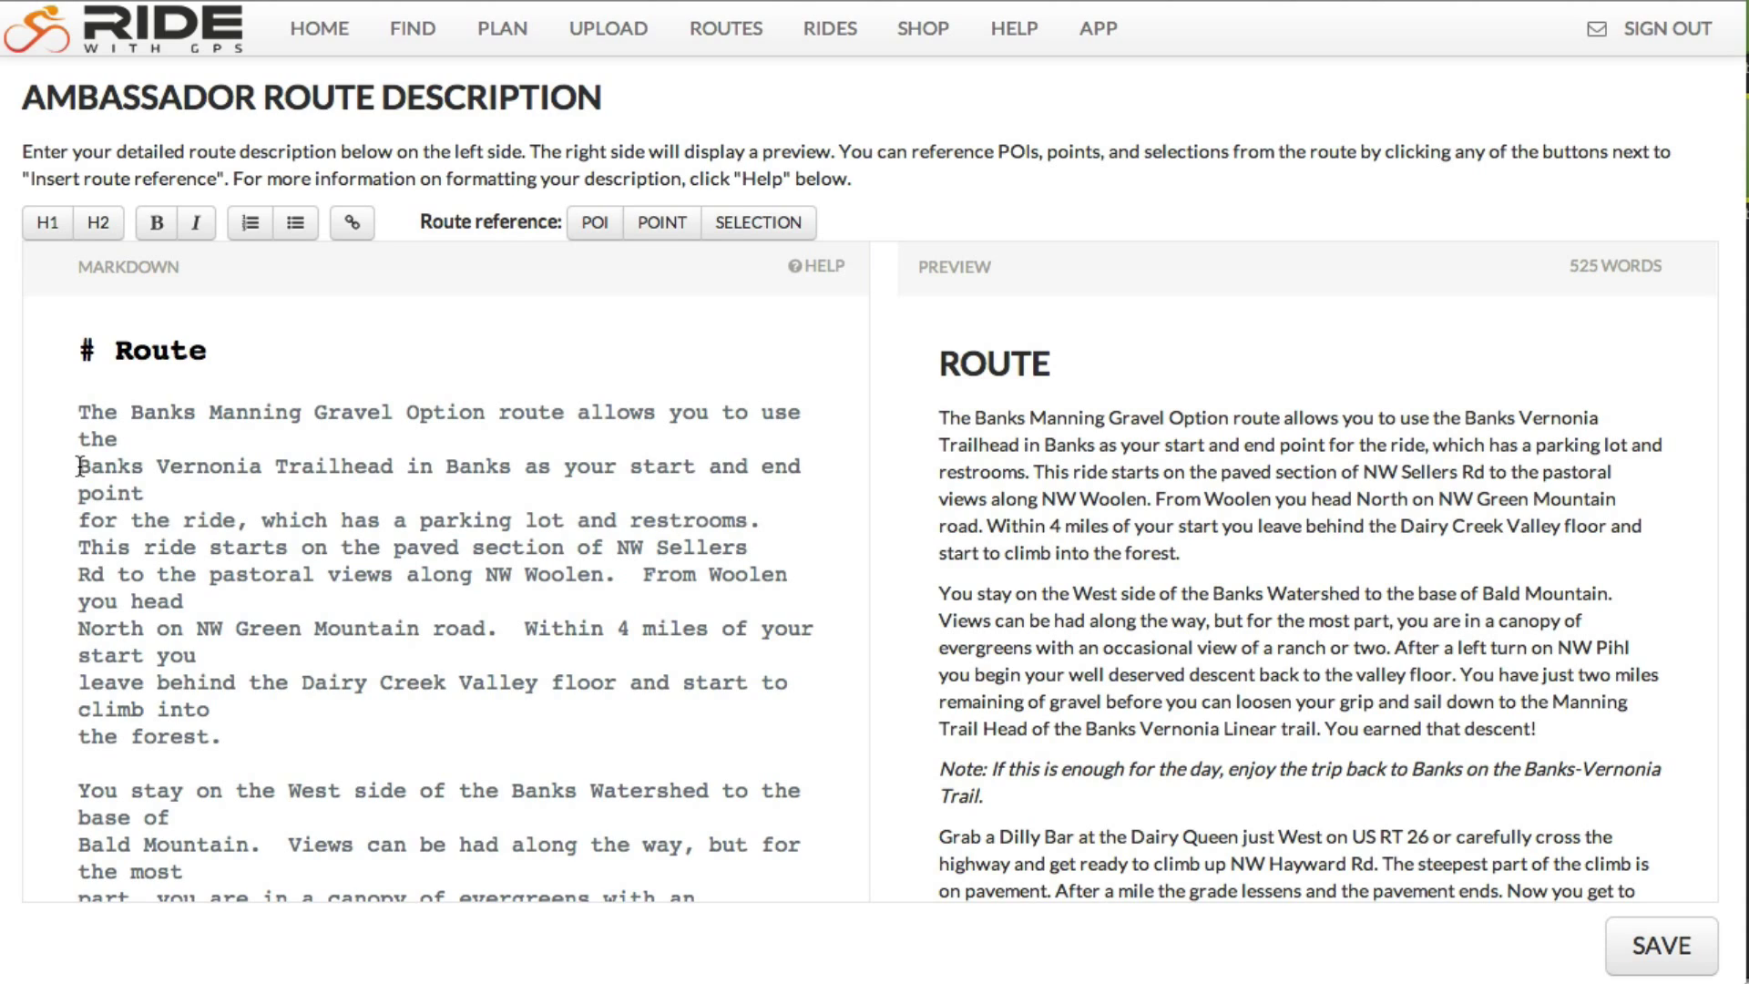
- Link 'Banks Vernonia Trailhead' to the Banks-Vernonia Trailhead restroom POI on the map
drag(78, 467, 389, 458)
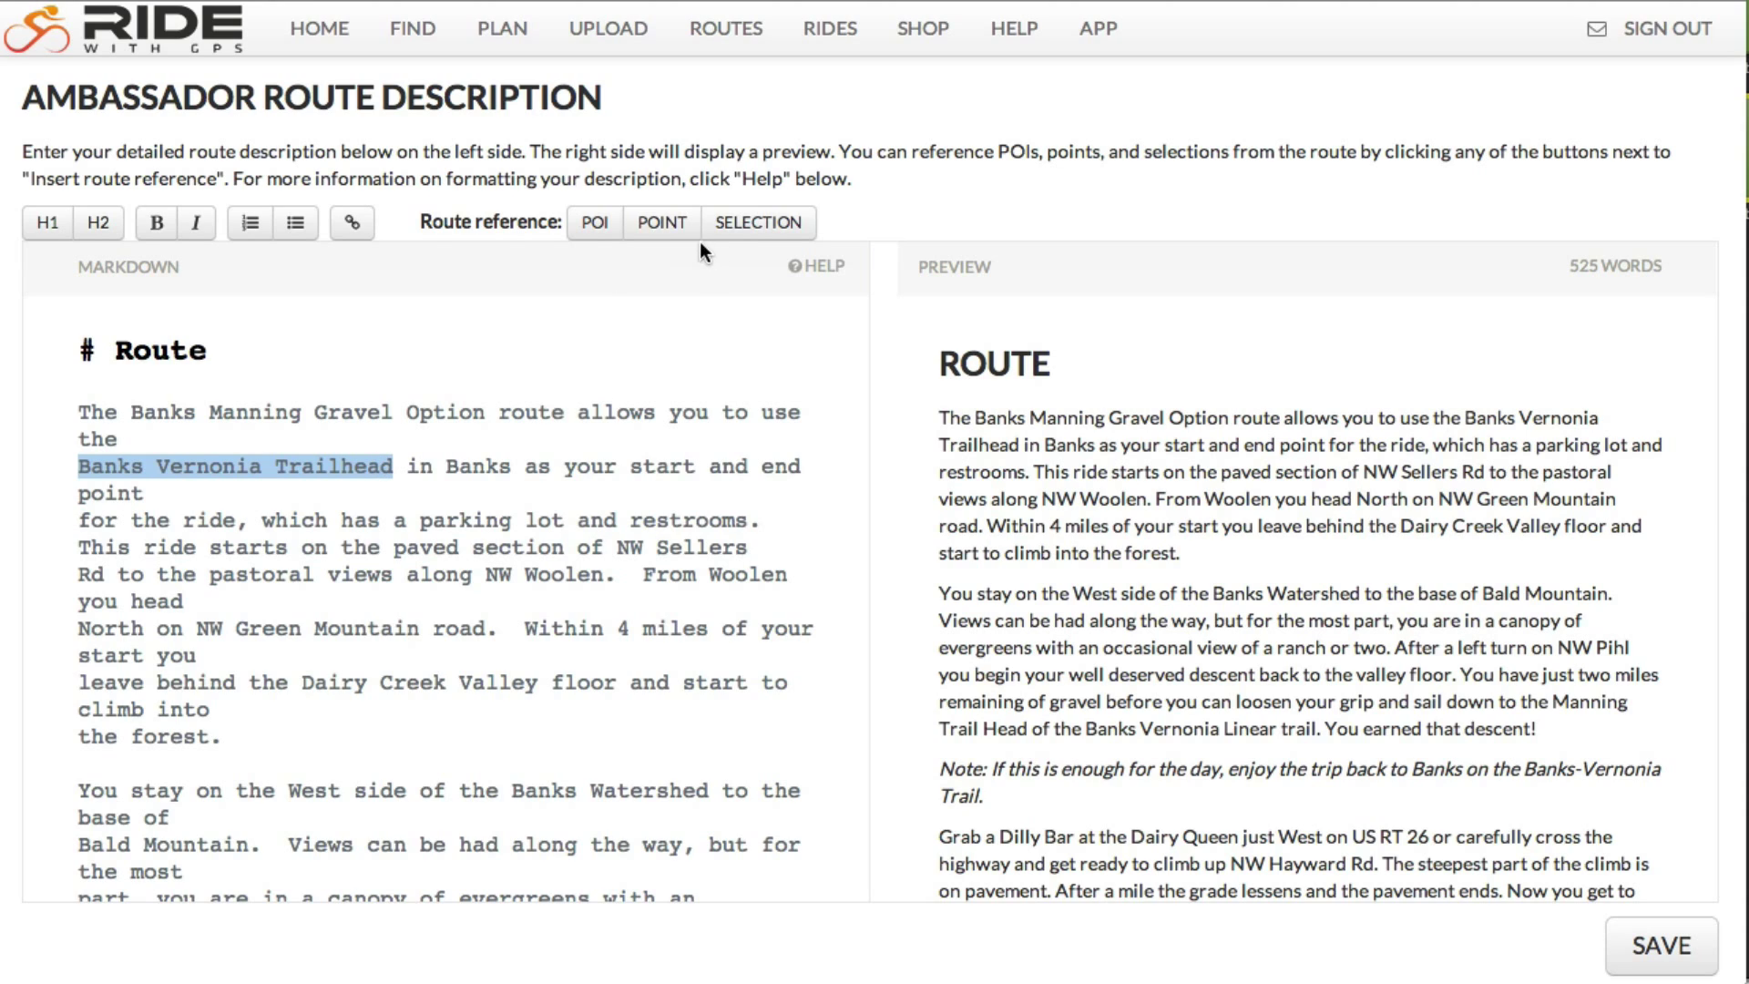
click(597, 228)
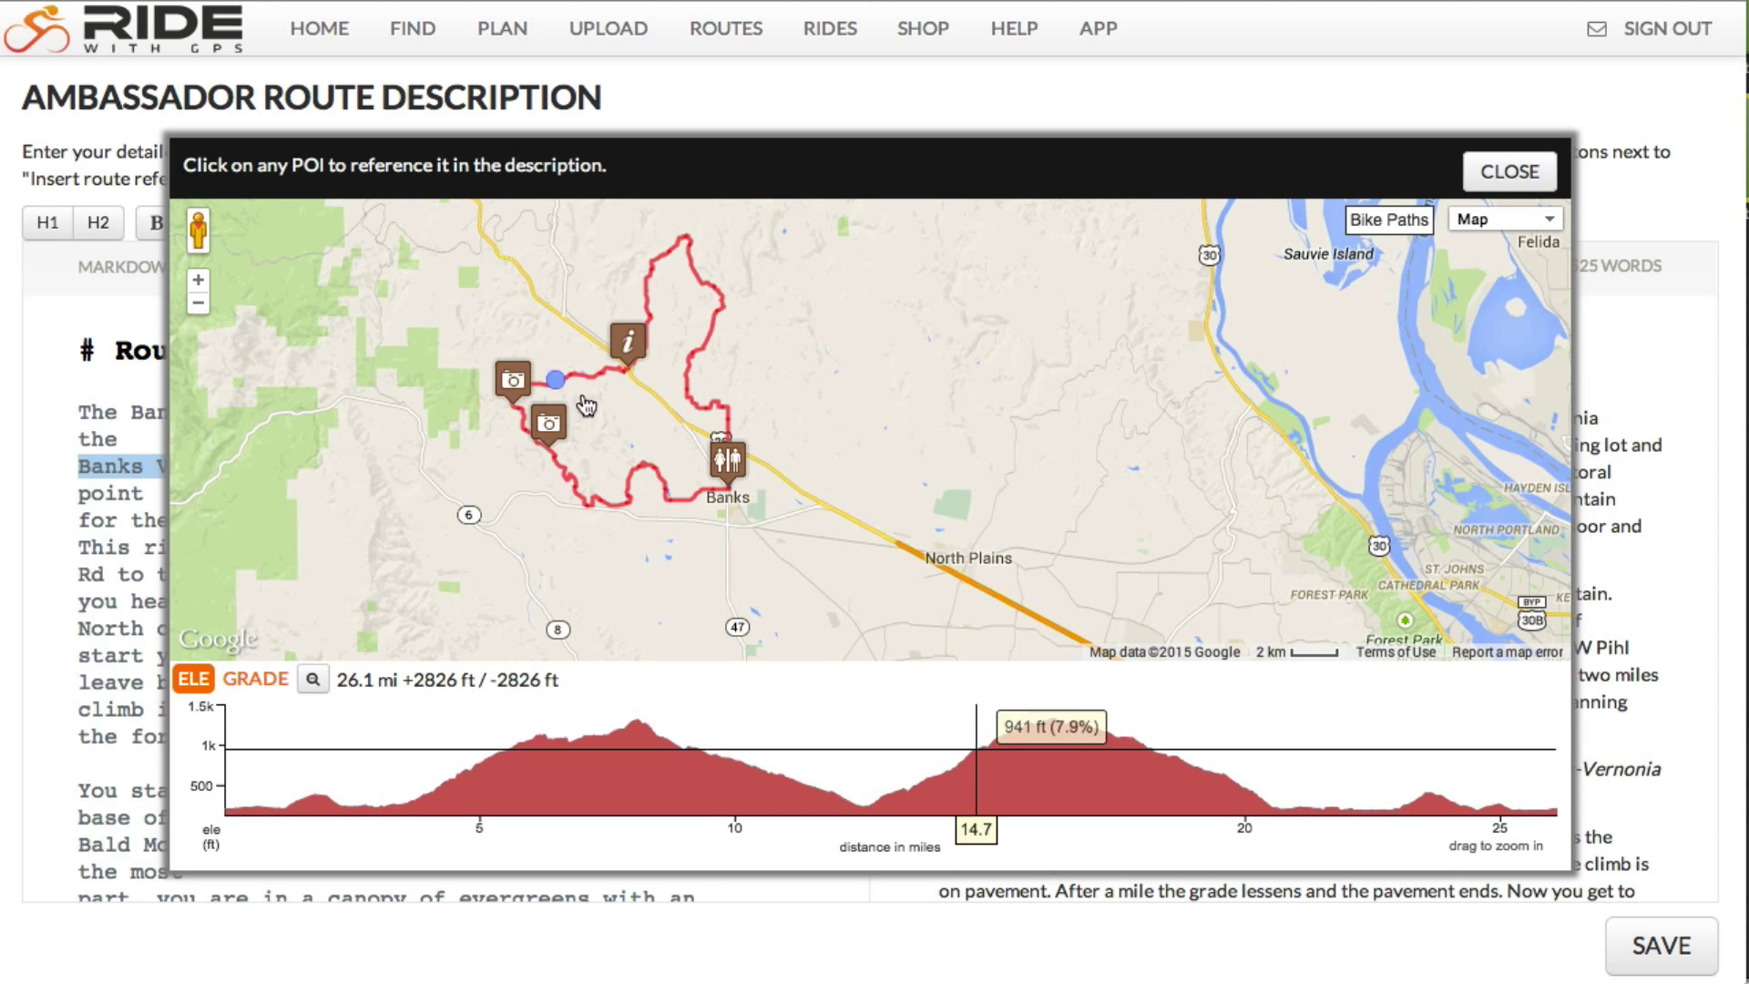
mouse_move(731, 463)
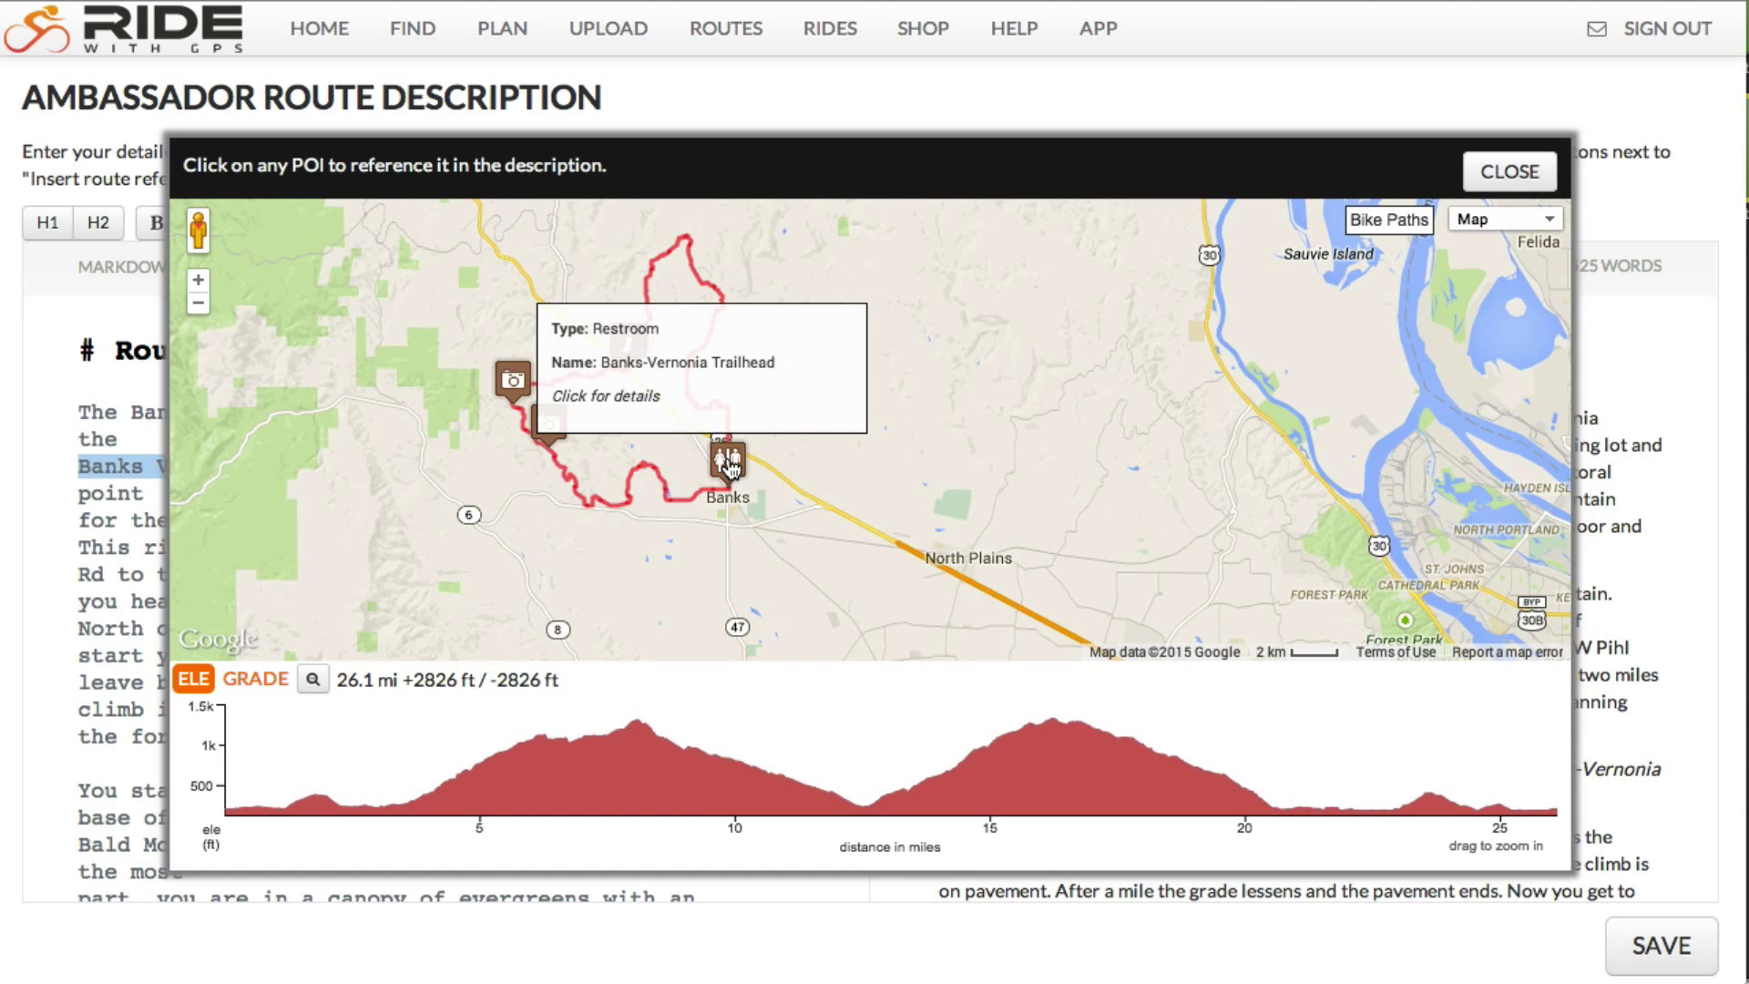
click(731, 463)
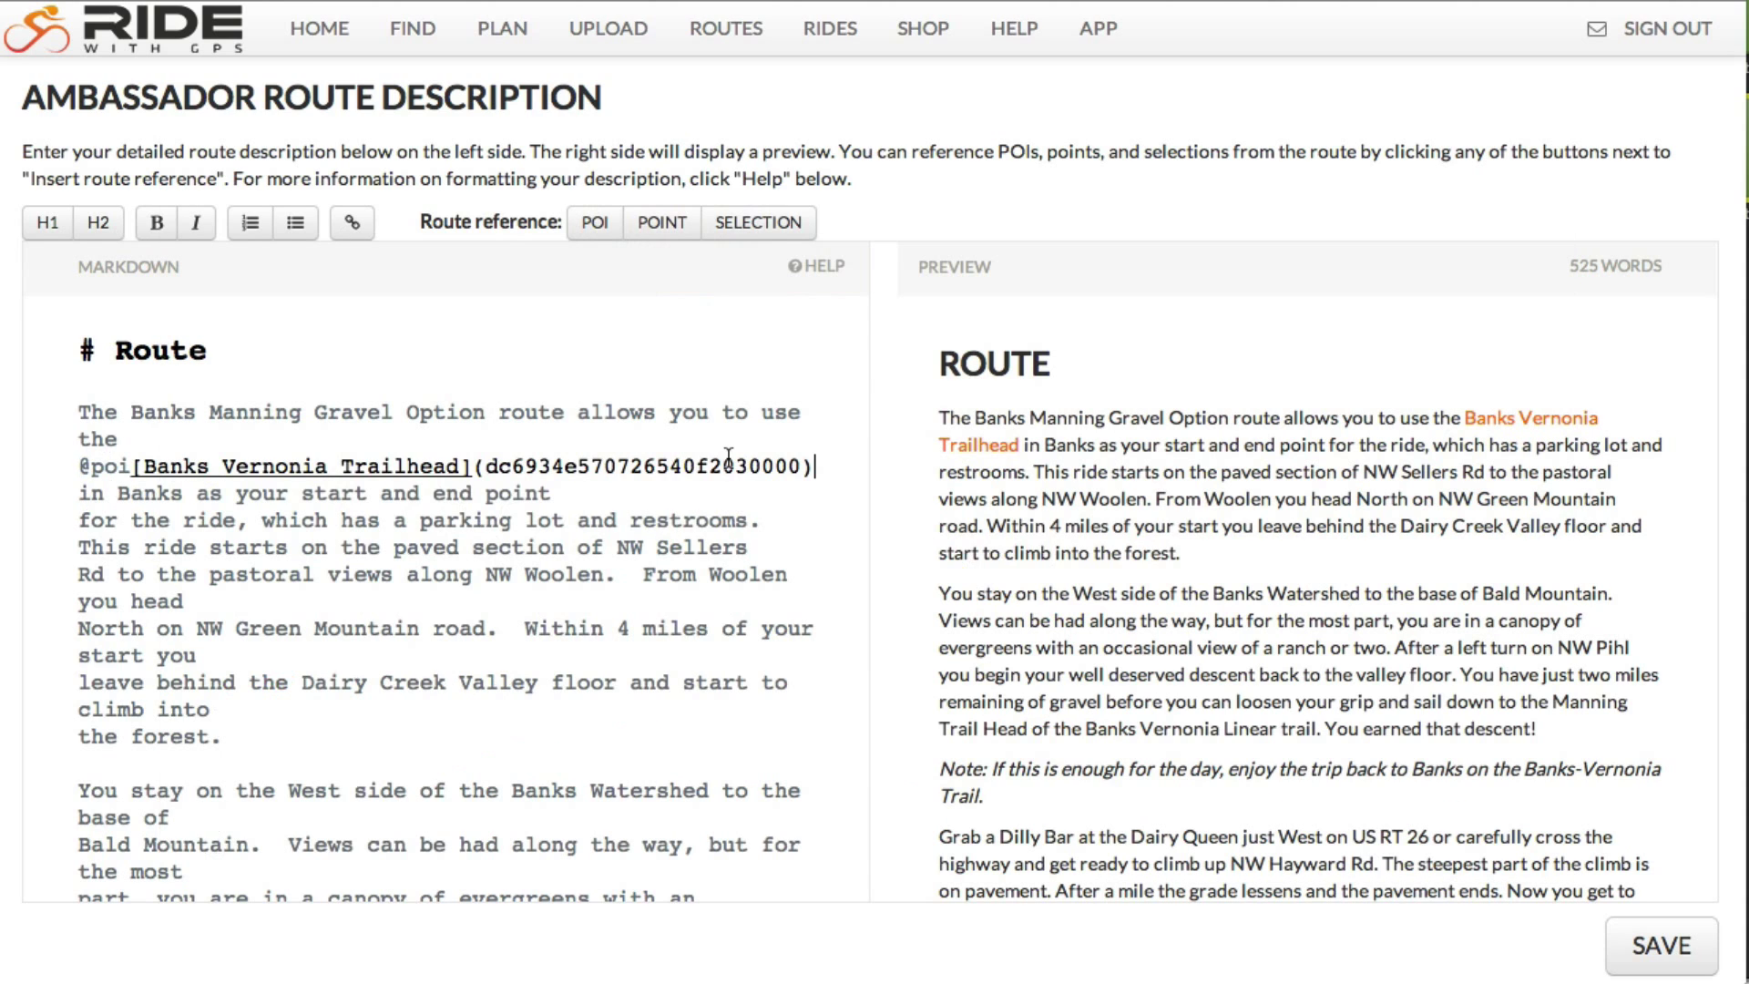
double_click(105, 467)
double_click(551, 467)
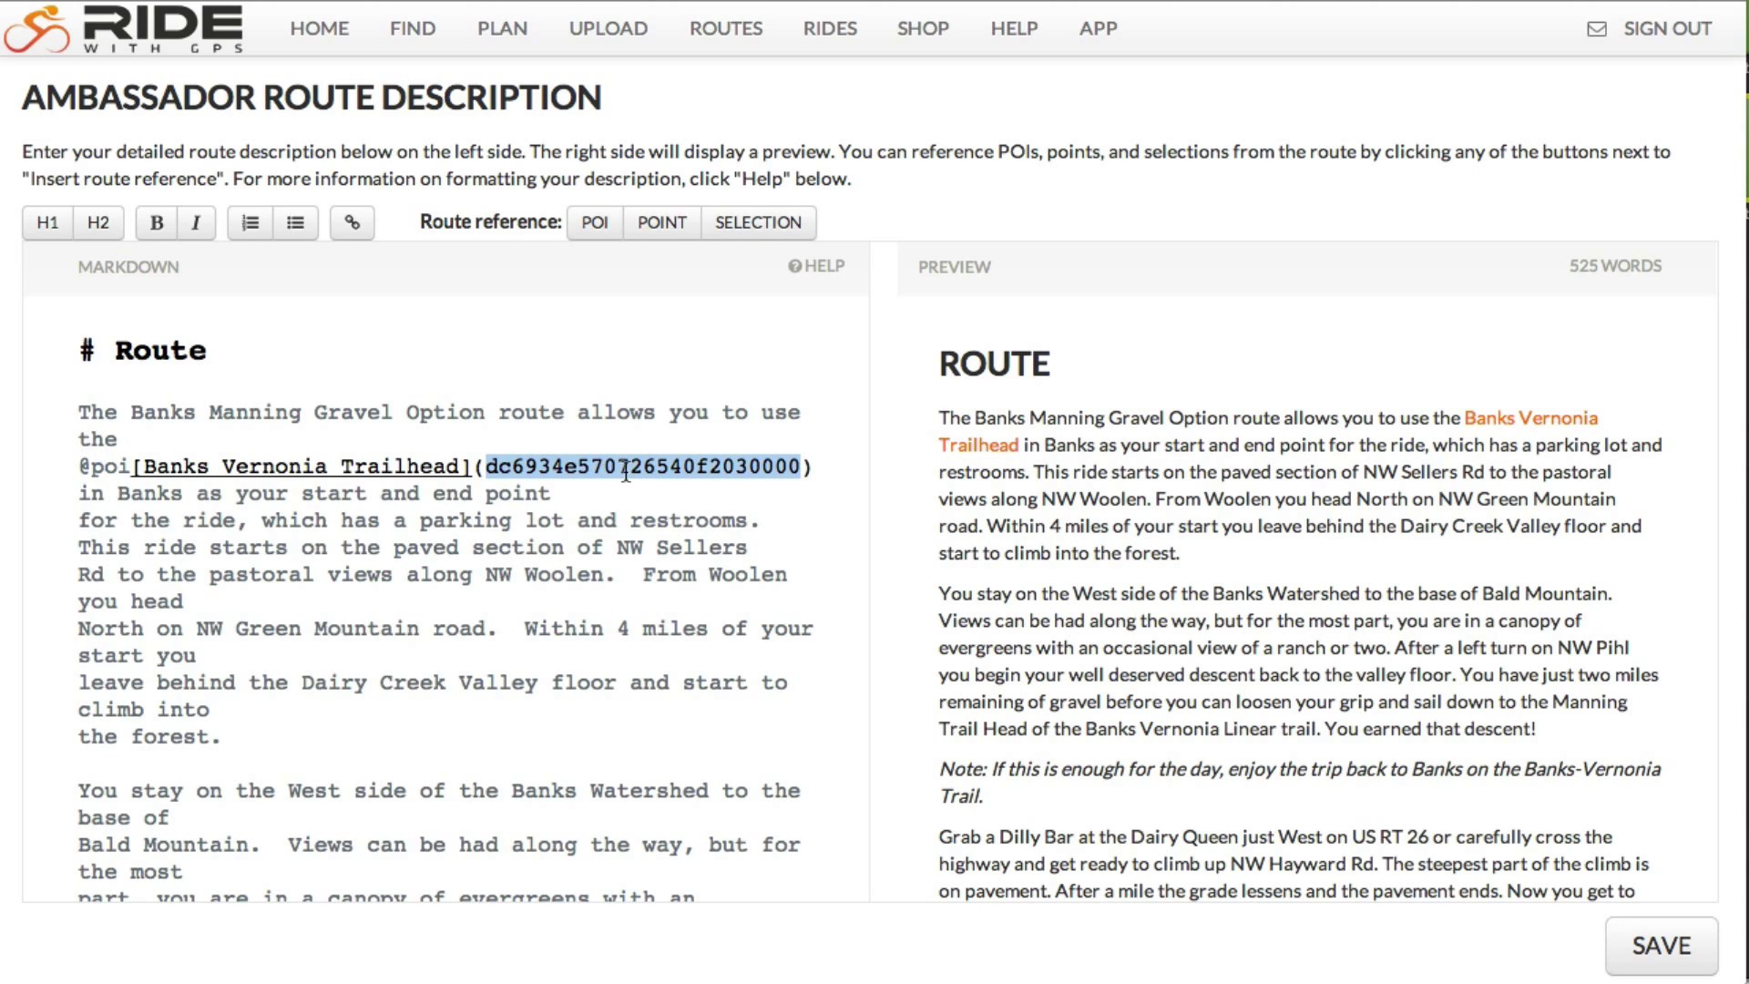
drag(471, 466, 132, 471)
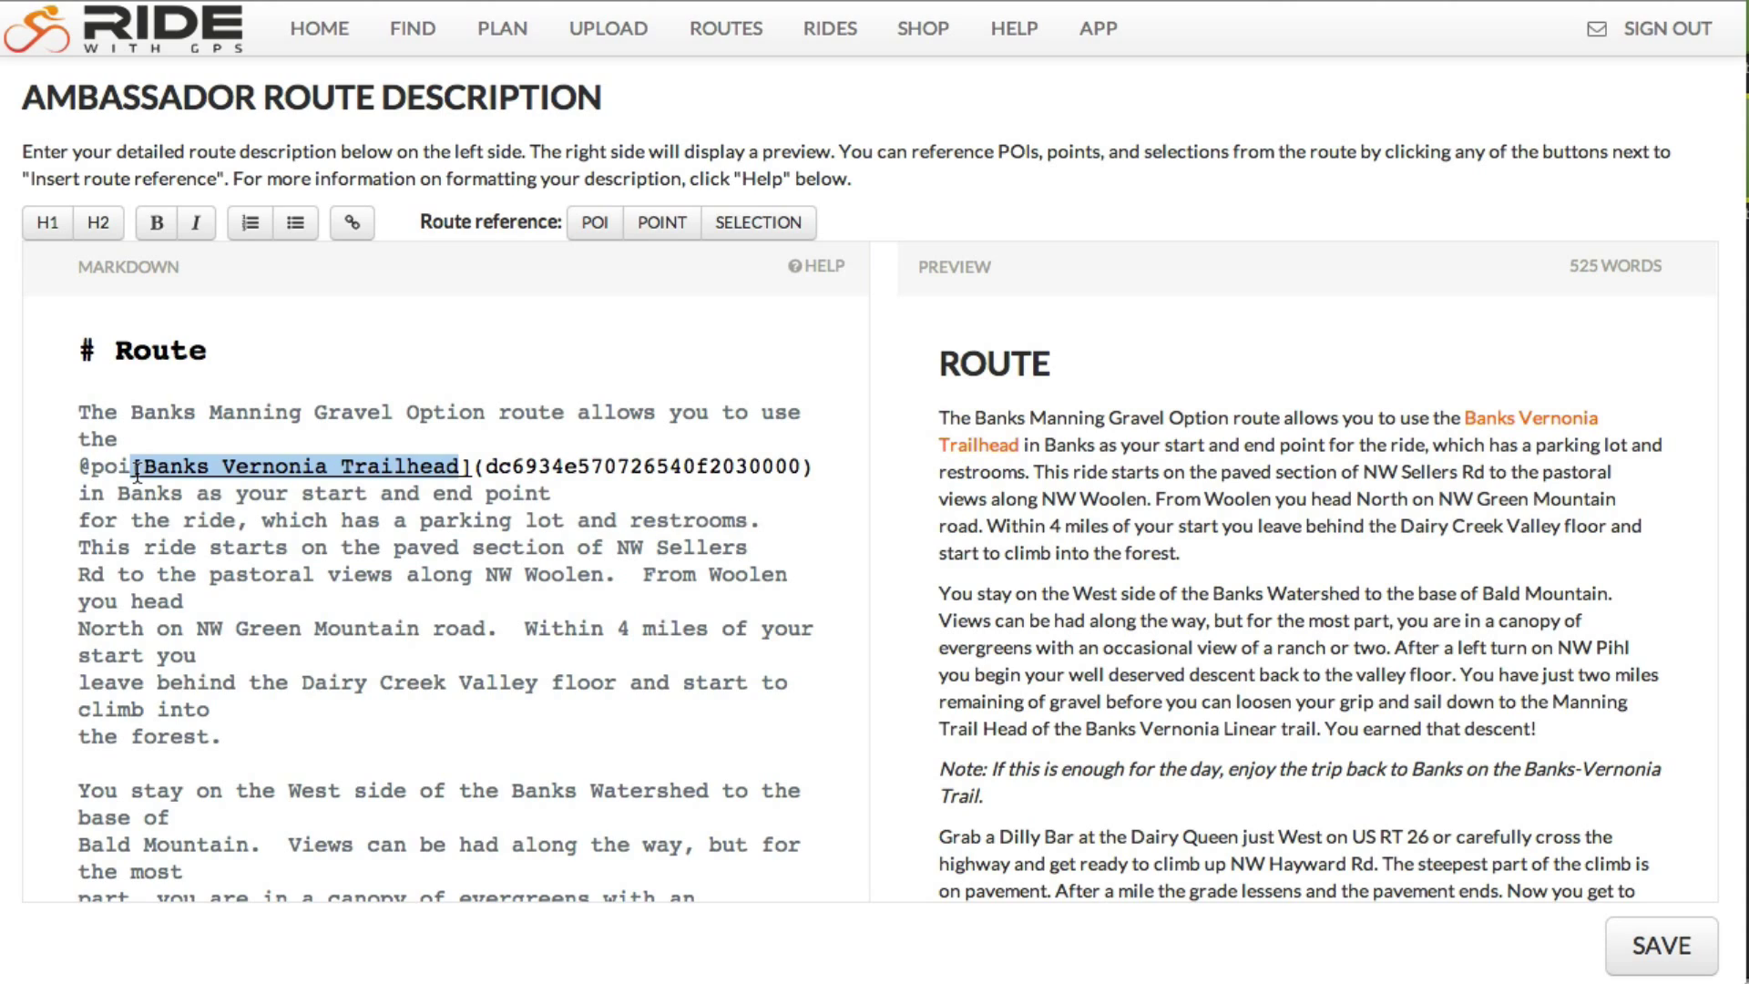
click(137, 471)
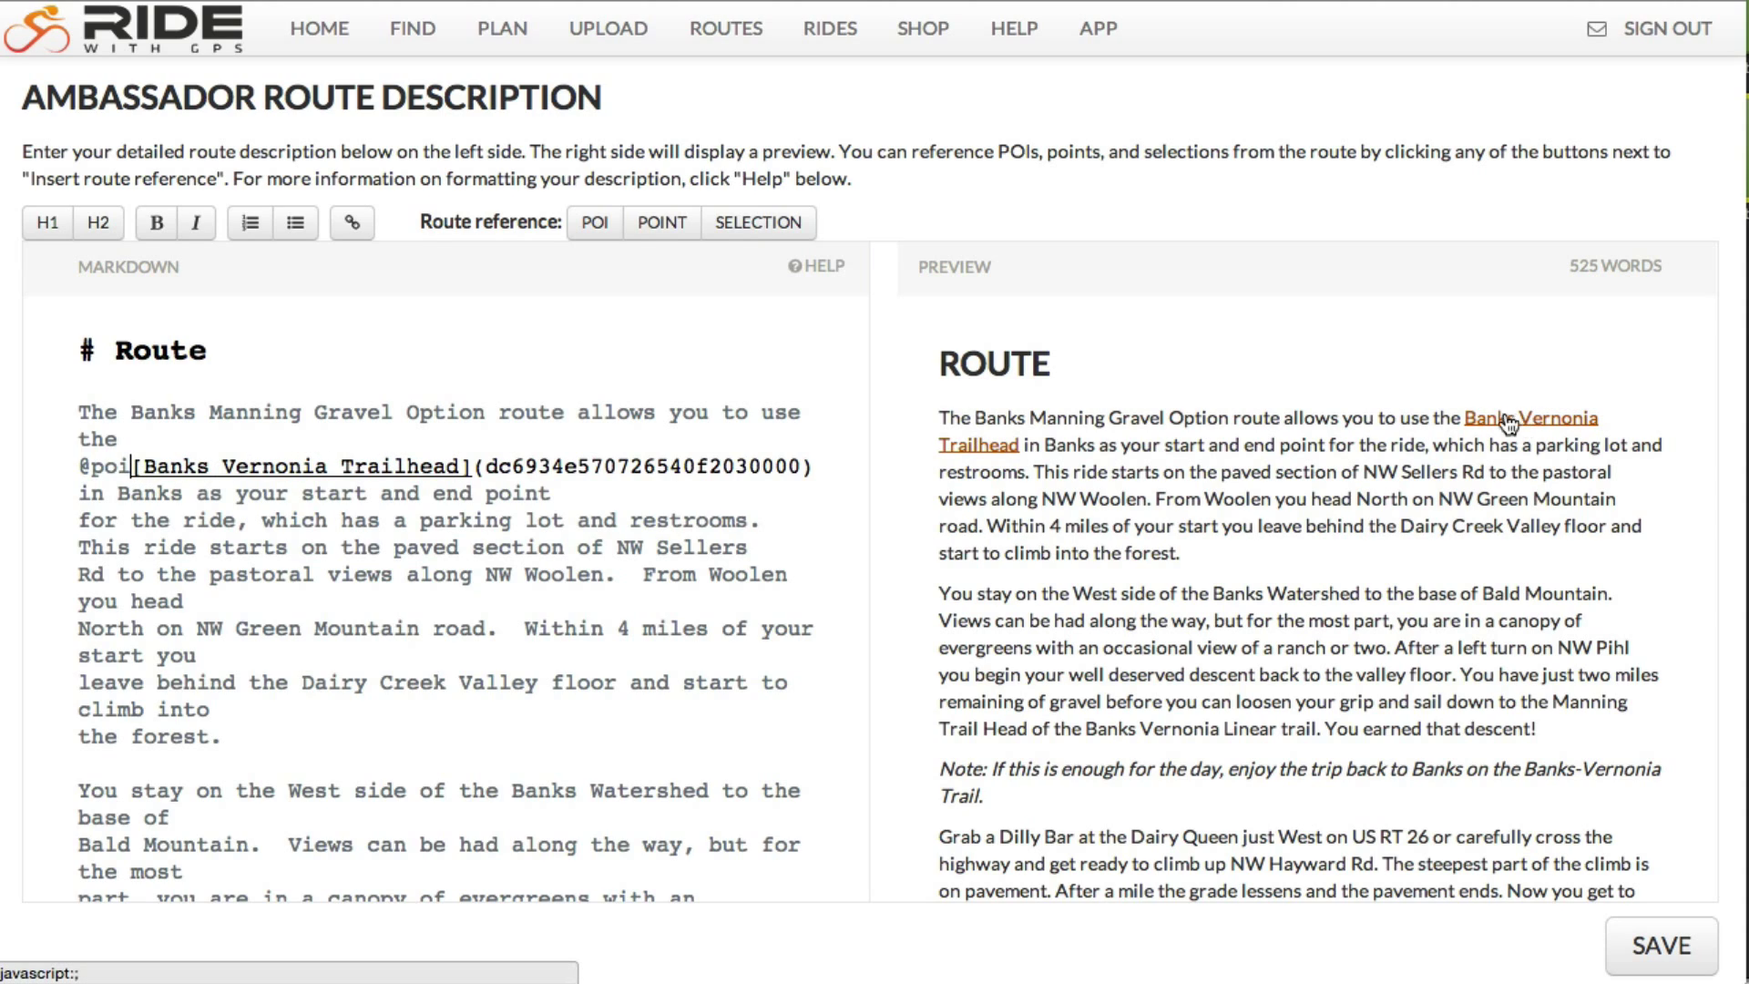
click(583, 493)
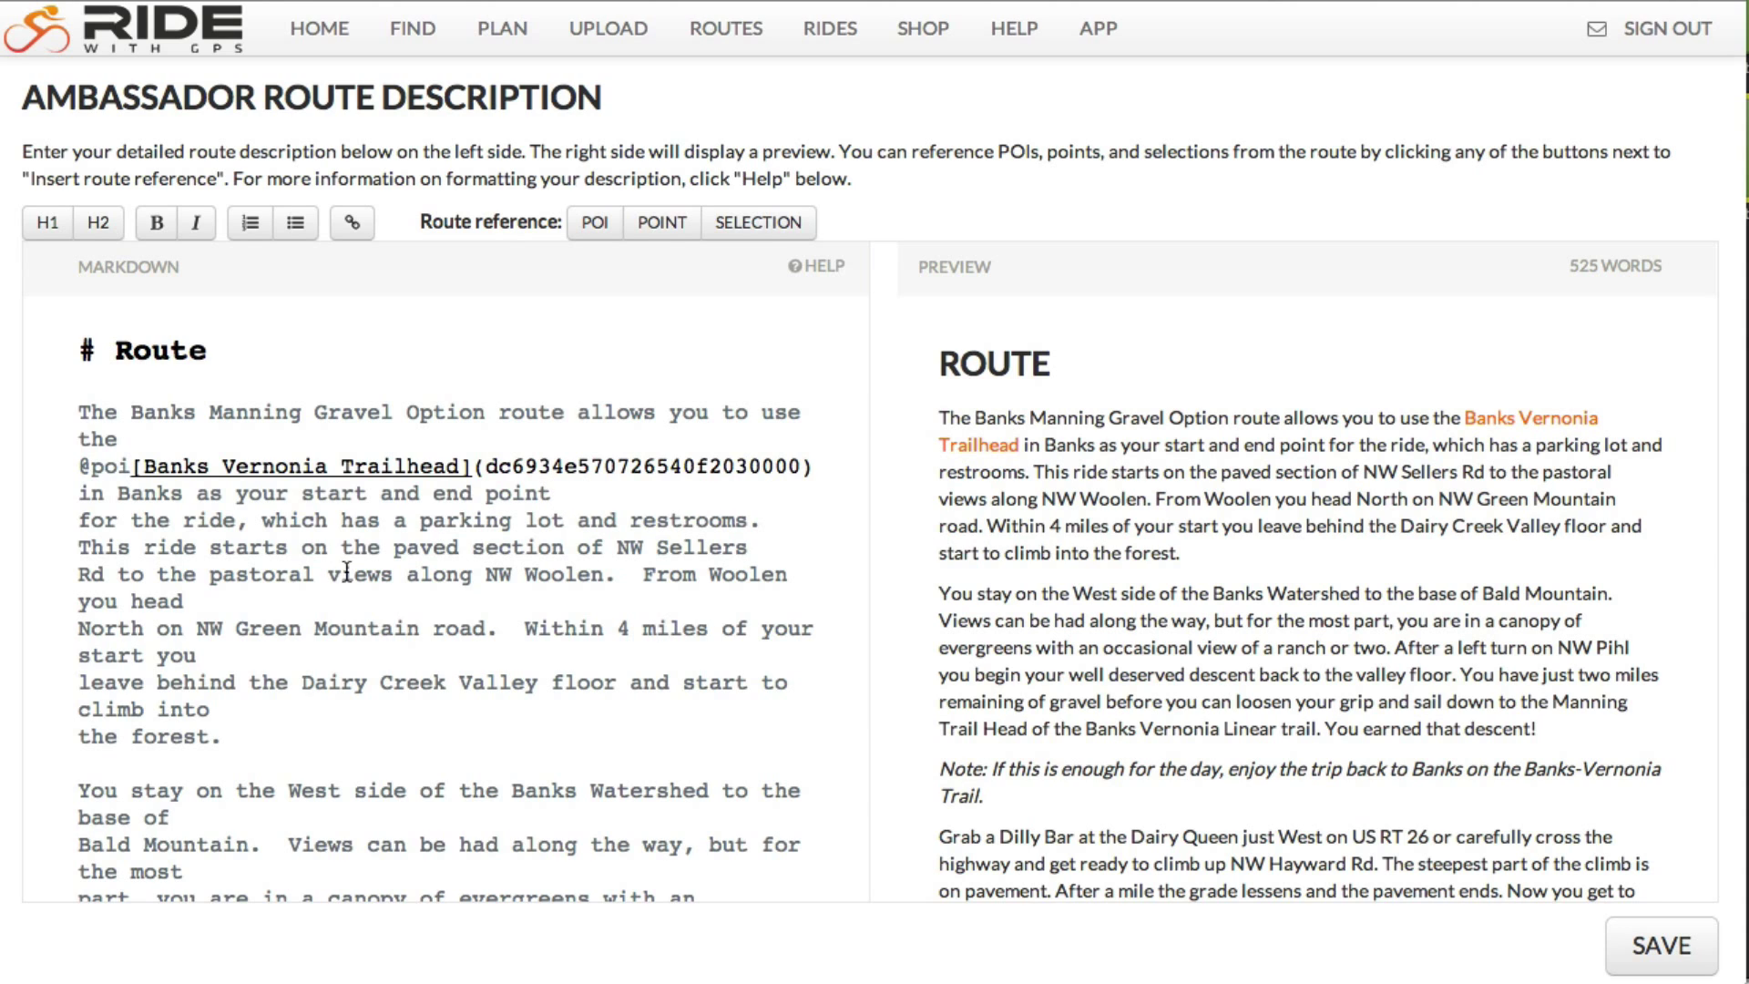
scroll(361, 567, down, 5)
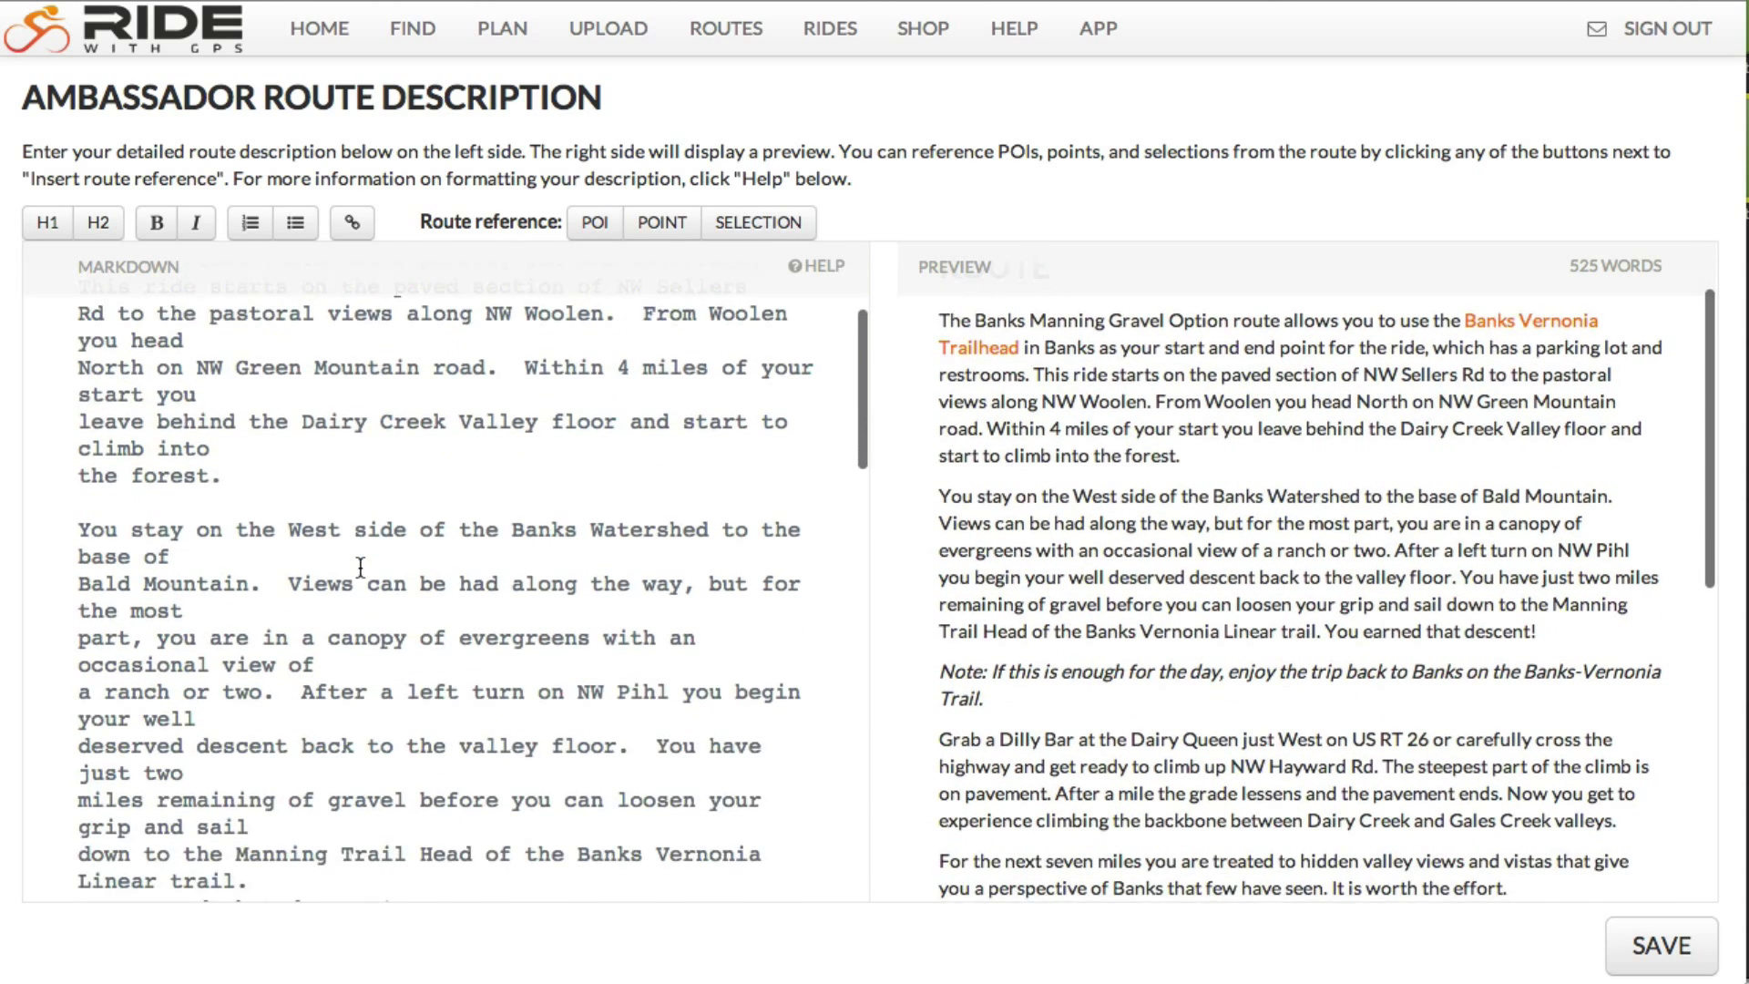
scroll(361, 567, down, 4)
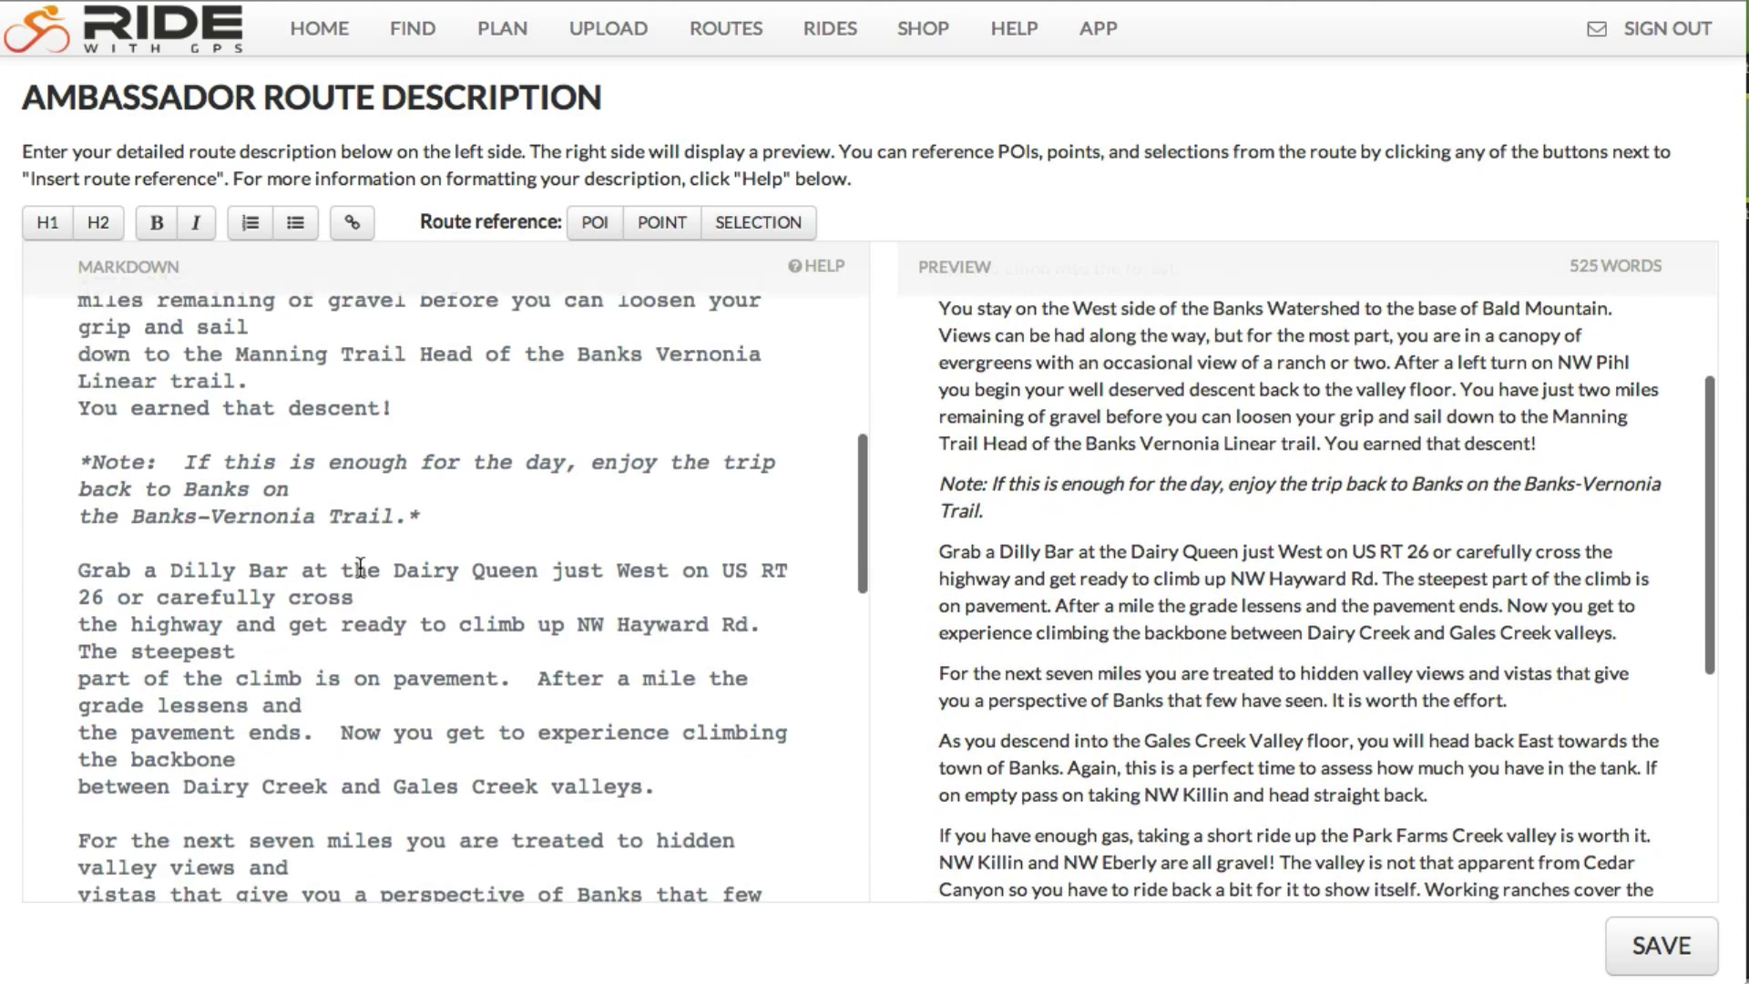
scroll(338, 568, down, 1)
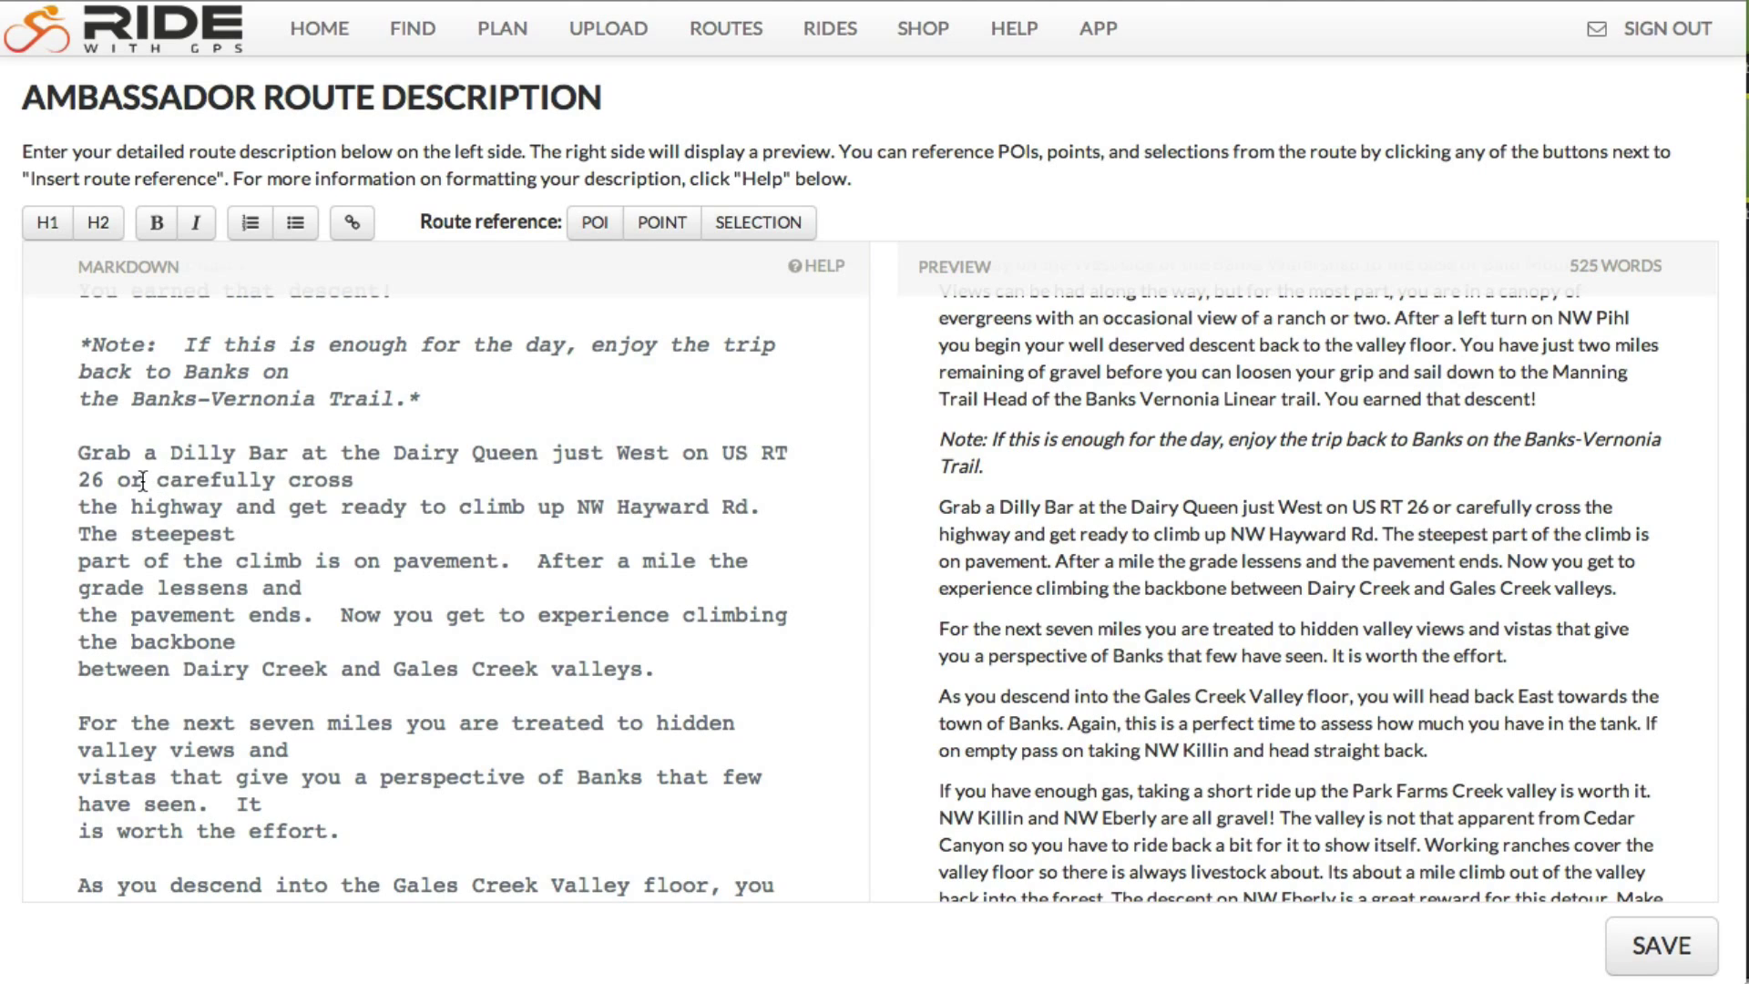
- Link 'carefully cross the highway' to the CAUTION- US RT 26 Crossing POI marker
drag(157, 481, 217, 494)
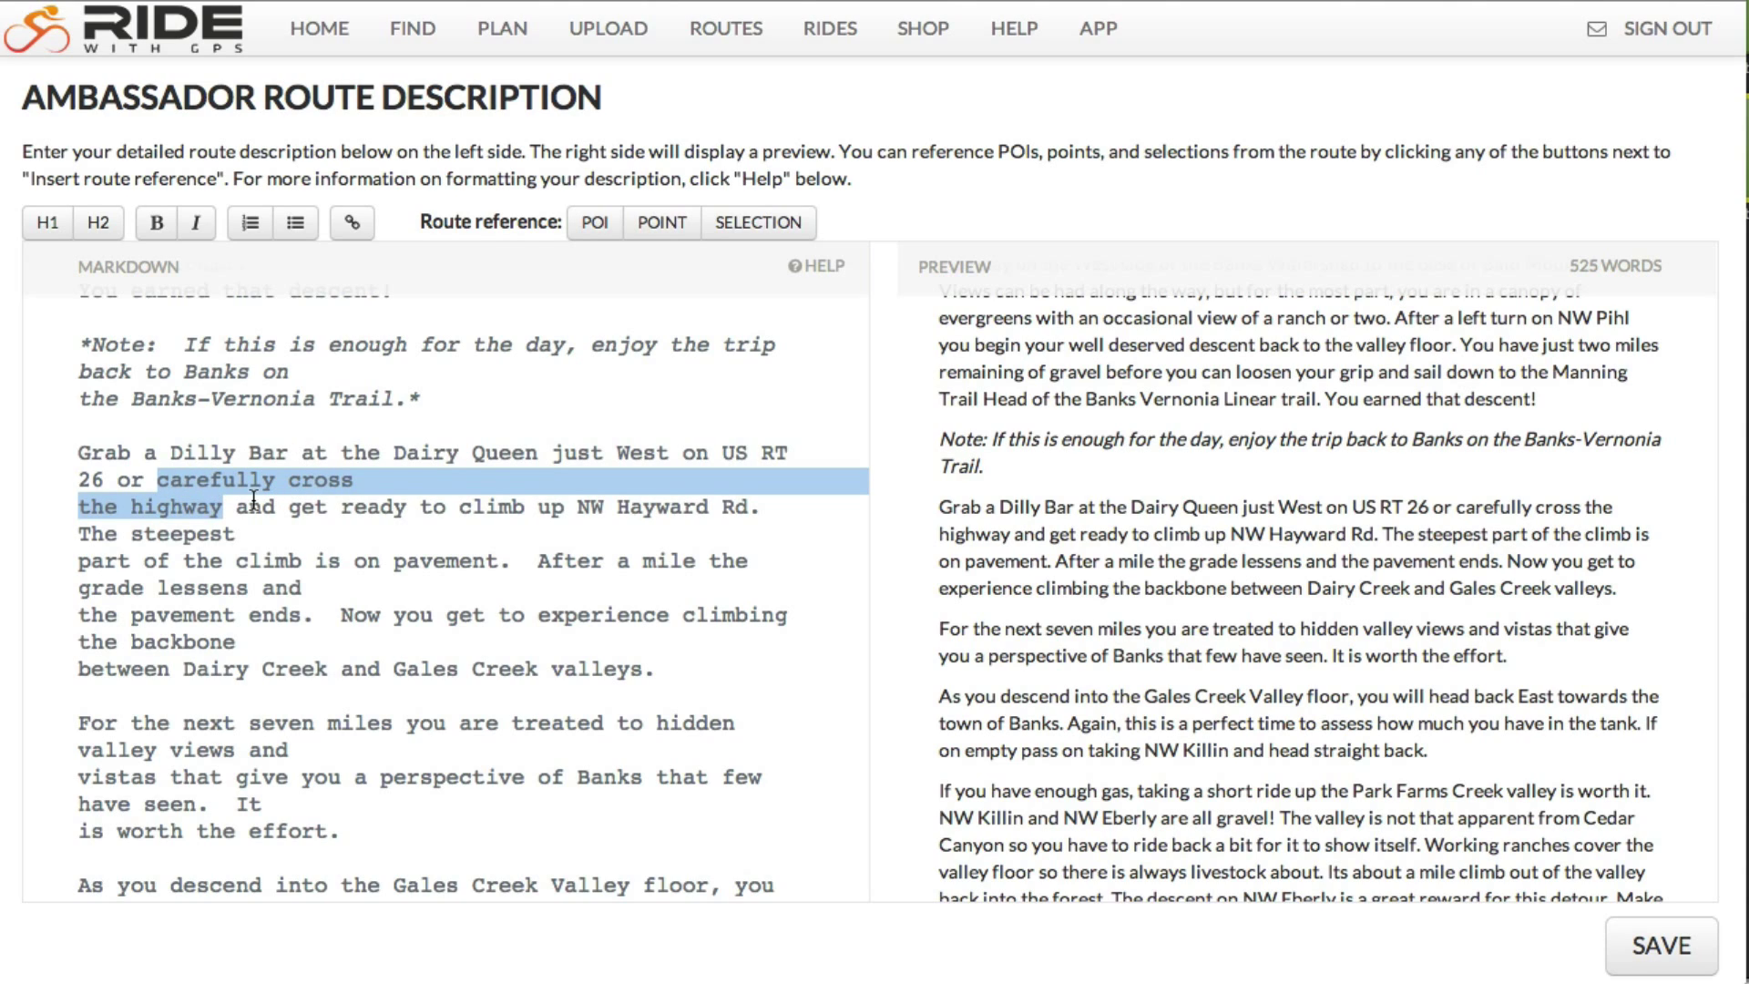
click(595, 222)
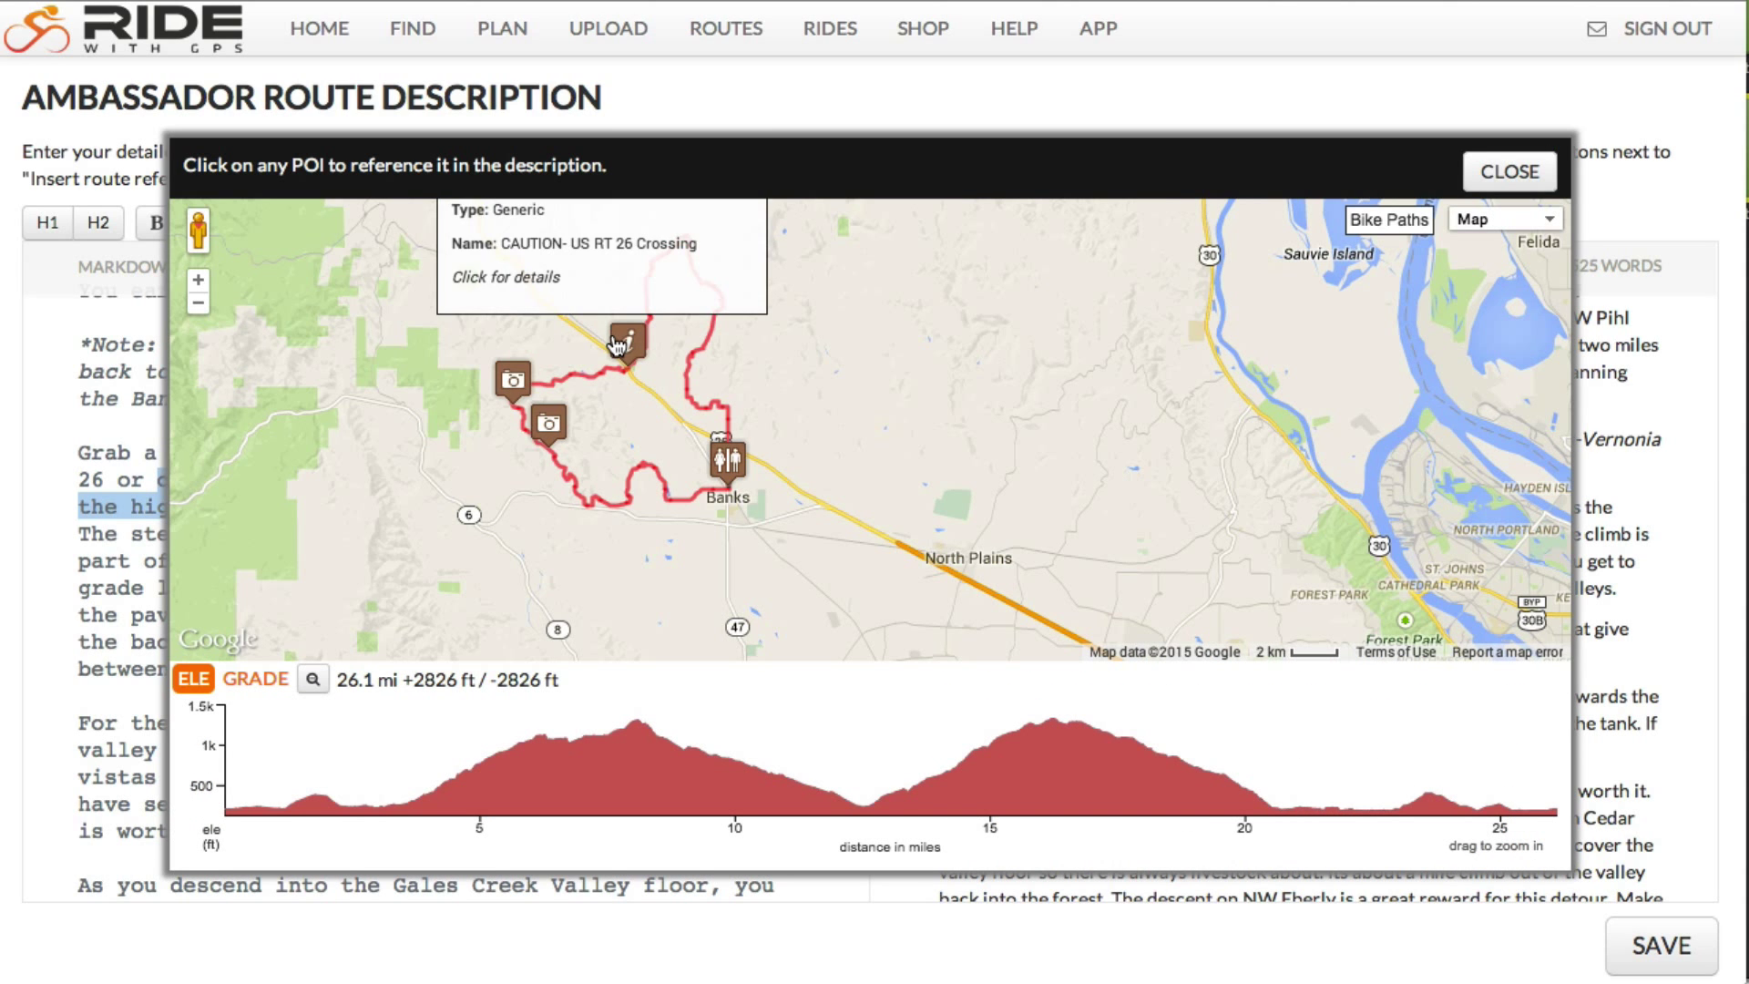
scroll(626, 350, up, 1)
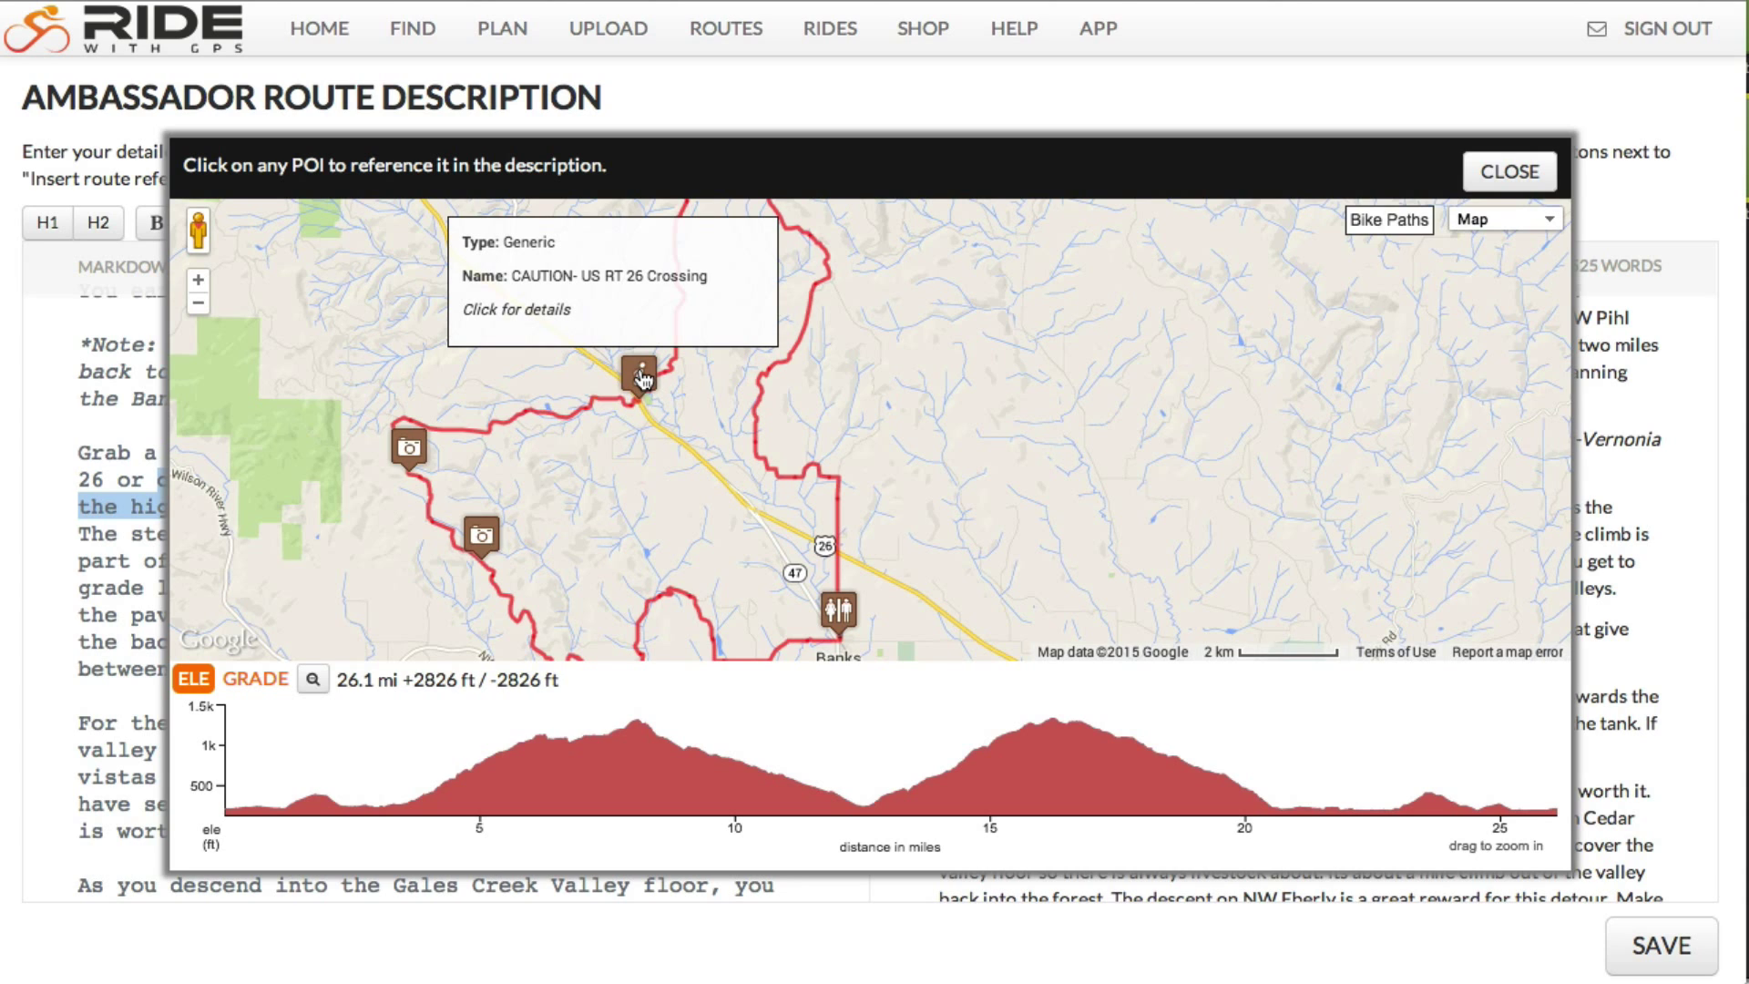
click(640, 373)
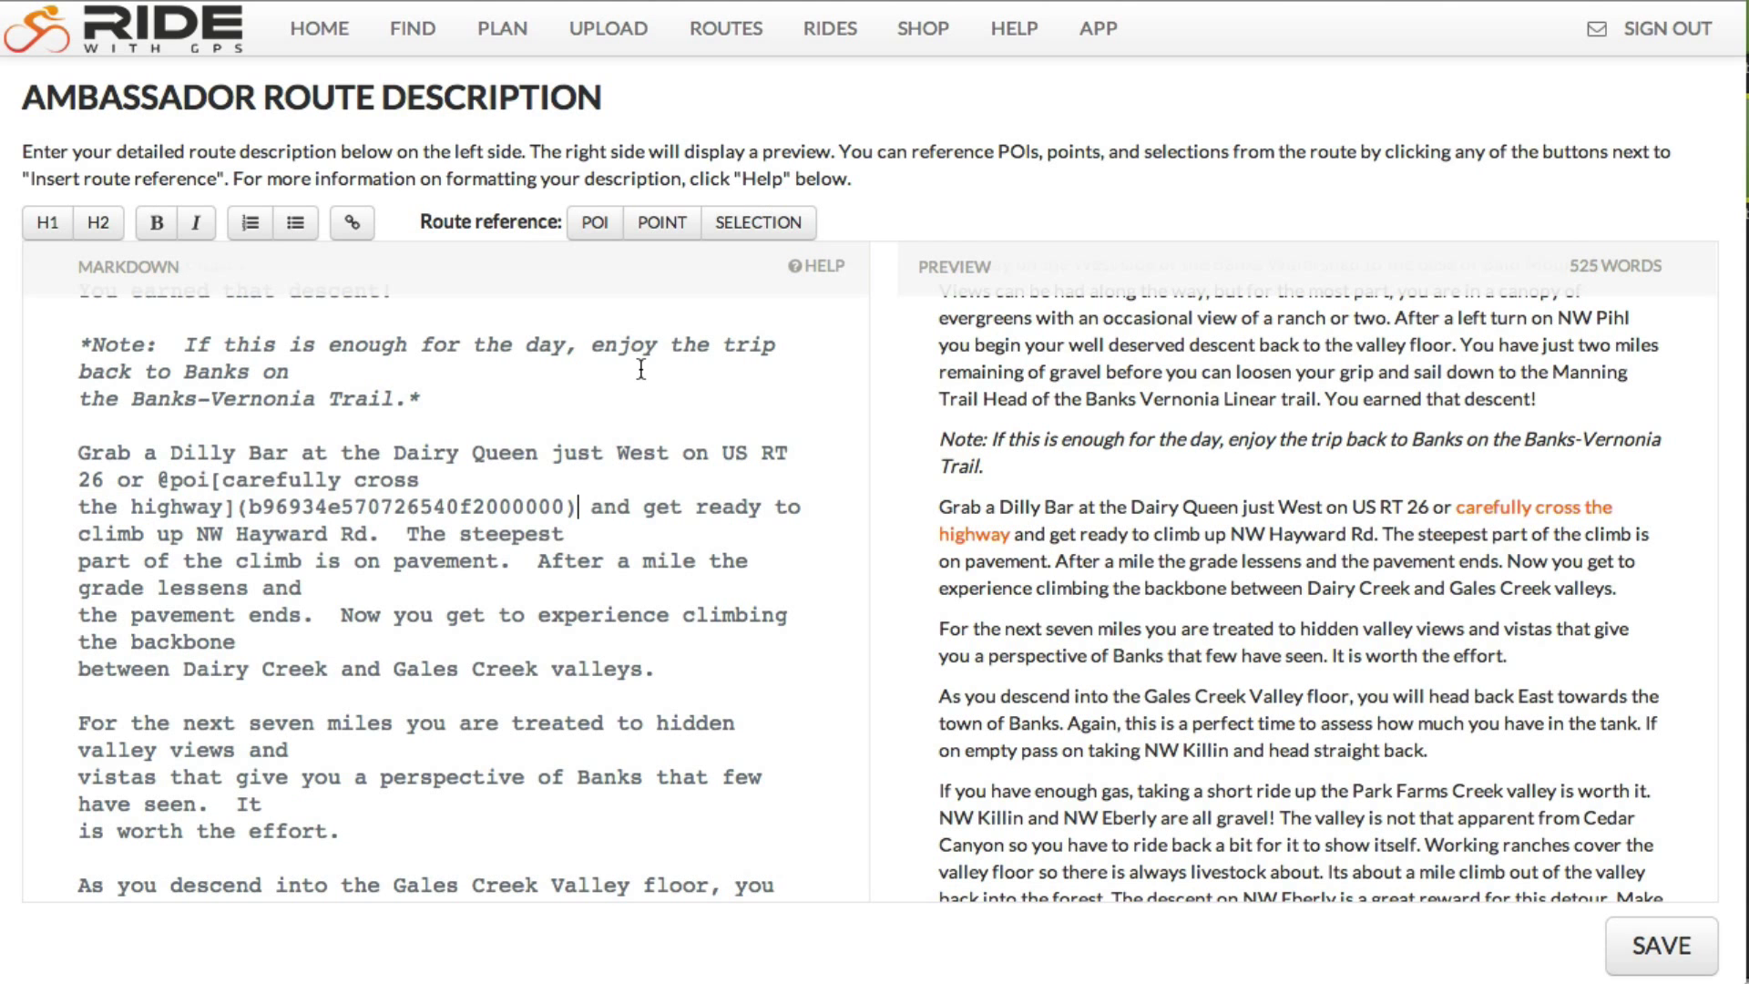